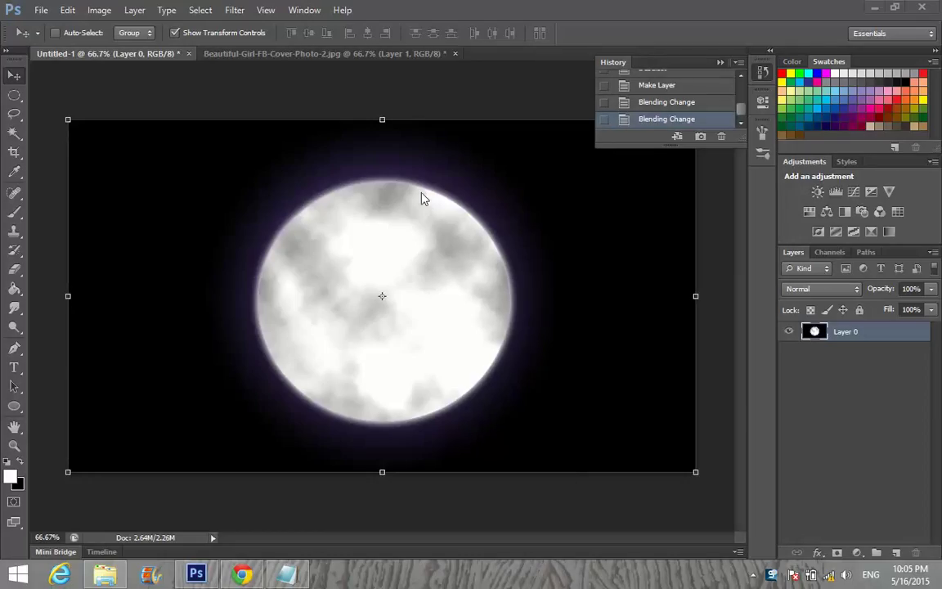
- Open the File menu while the finished glowing moon image is displayed
click(40, 10)
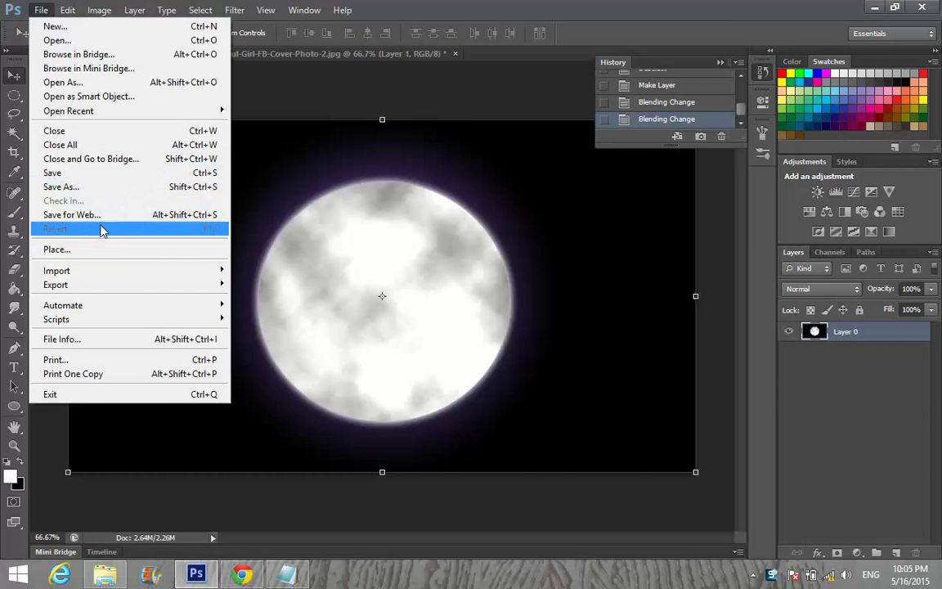
- Close the Beautiful-Girl-FB-Cover-Photo-2.jpg document without saving changes
mouse_move(342, 10)
key(Escape)
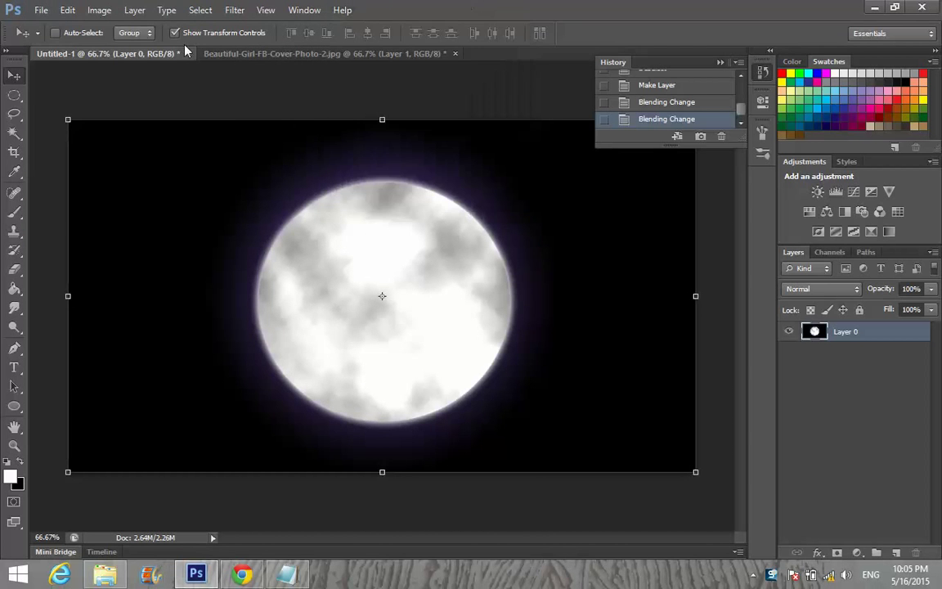
click(301, 53)
key(ctrl+w)
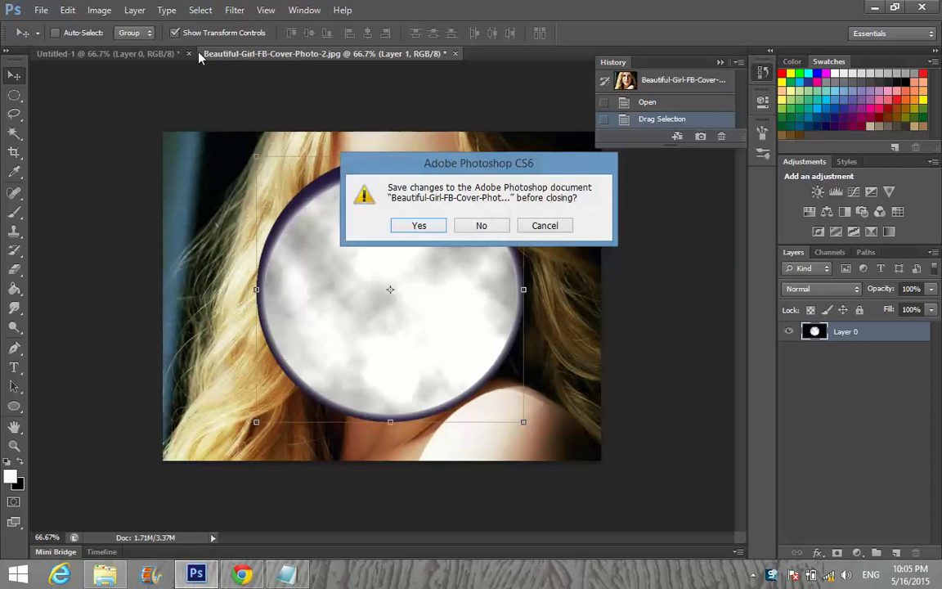
click(488, 226)
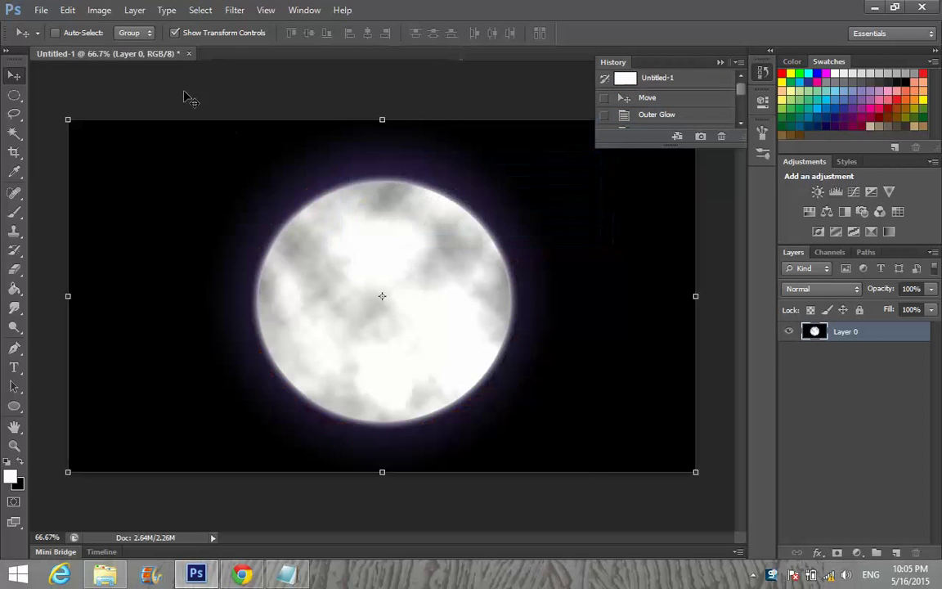
- Close the Untitled-1 moon document without saving
click(189, 54)
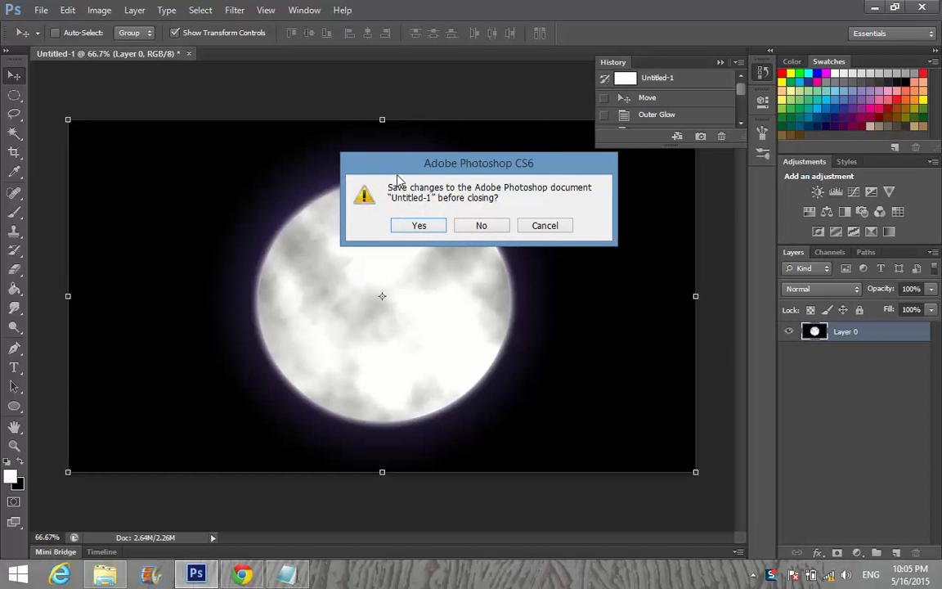
click(493, 232)
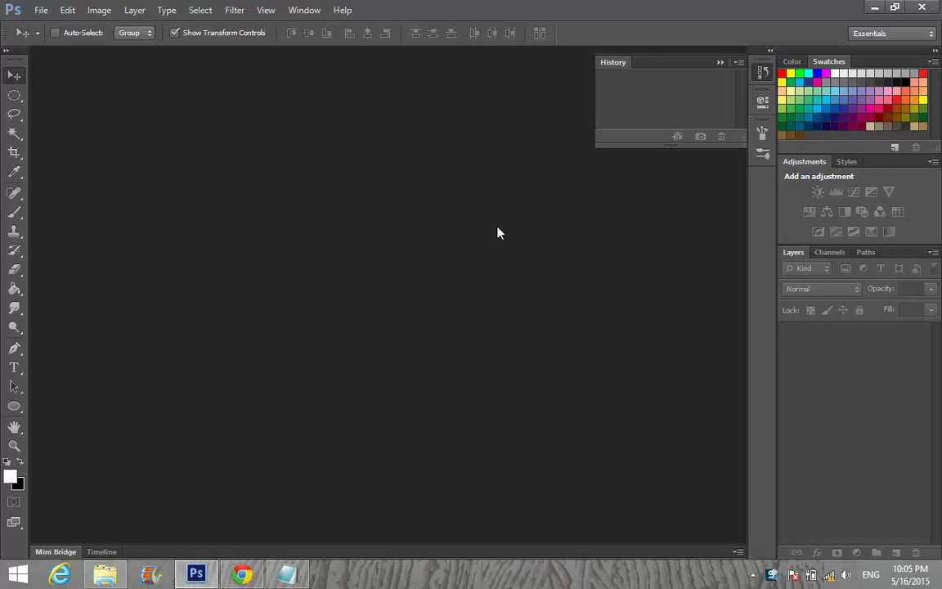
click(41, 10)
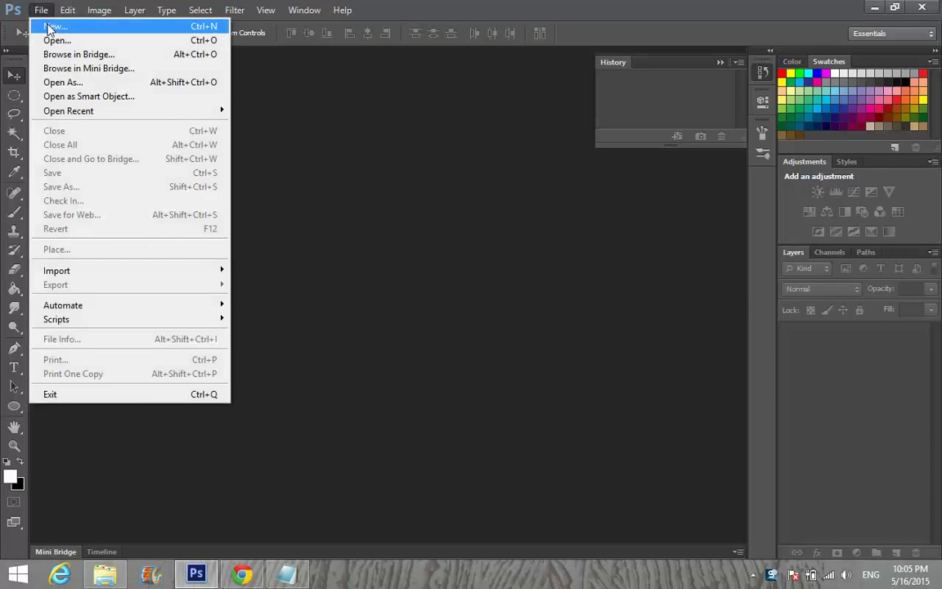
- Create a new 1280 × 720 px, 72-resolution RGB document with White background contents
click(47, 23)
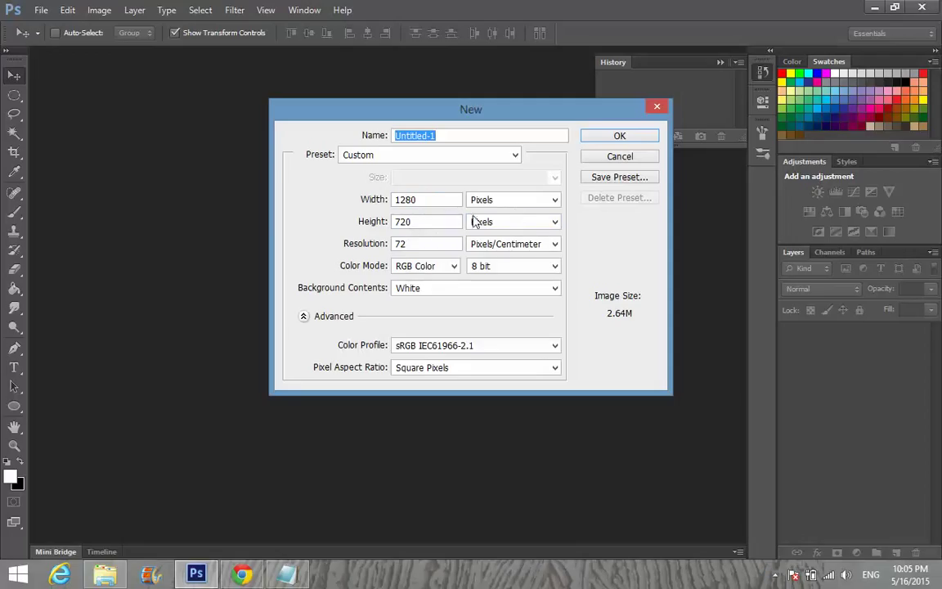
click(412, 290)
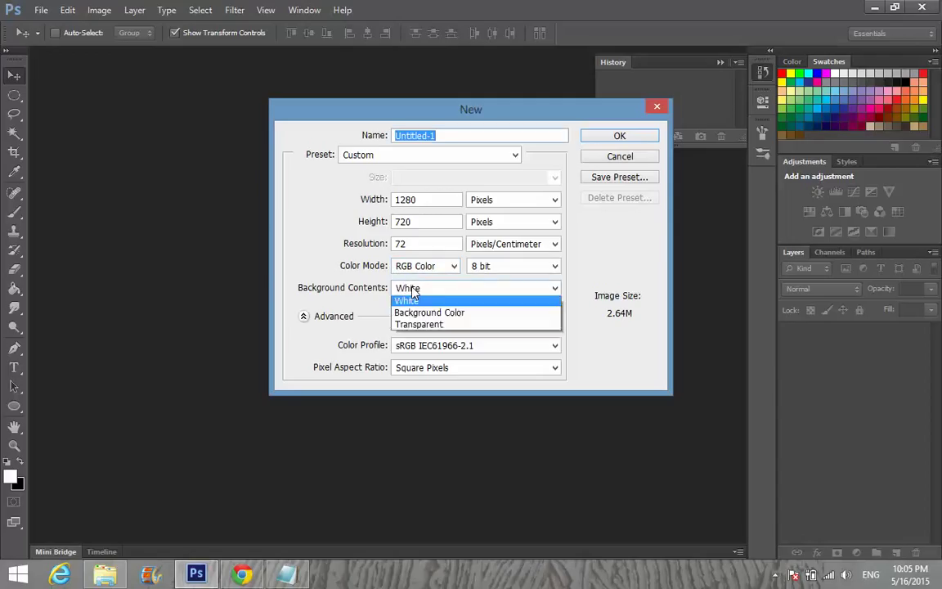
click(412, 293)
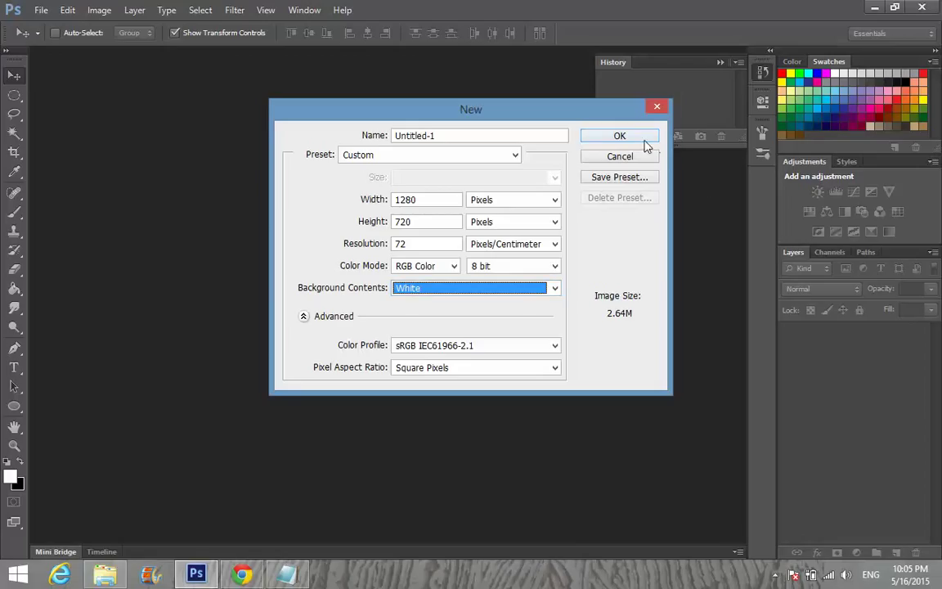
click(619, 137)
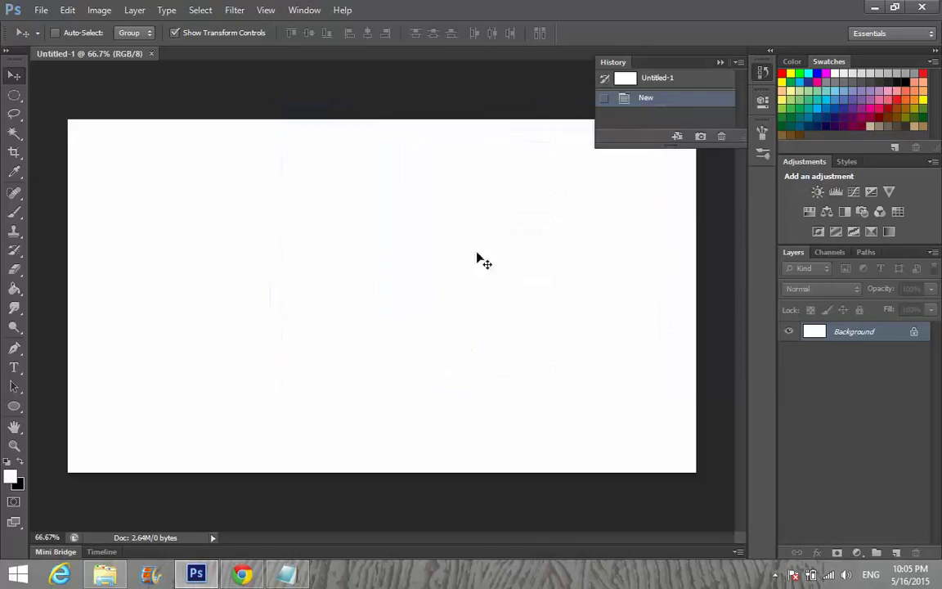
- Make black the foreground colour and fill the canvas with it using the Paint Bucket
click(19, 463)
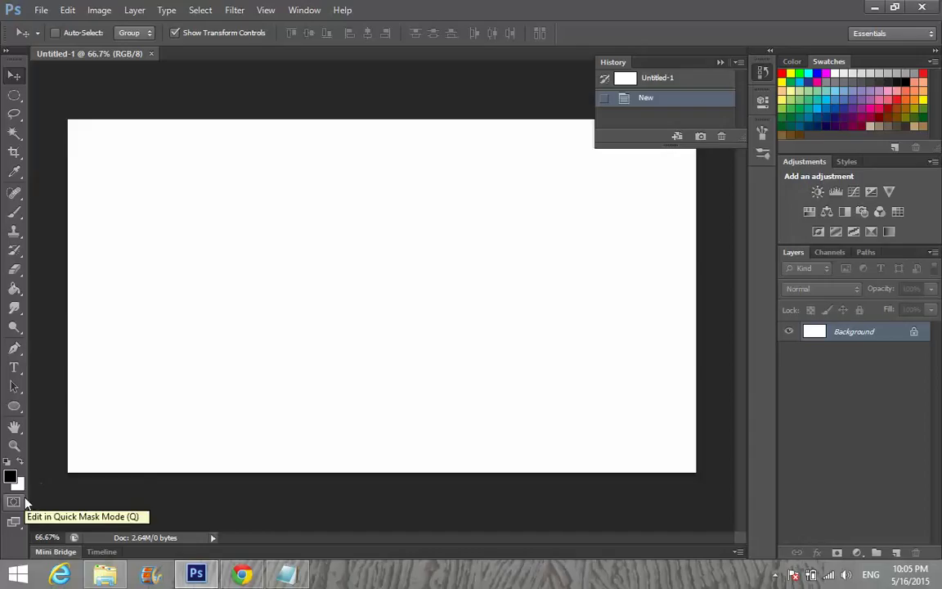
click(14, 290)
click(174, 270)
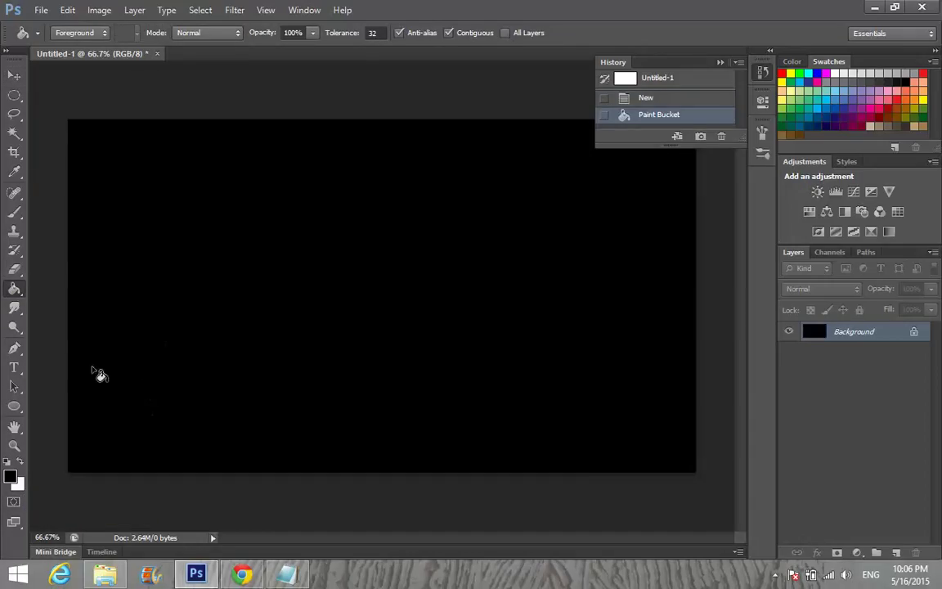
- Add a Gradient Fill layer set to Radial style and bring up its Gradient Editor
click(856, 553)
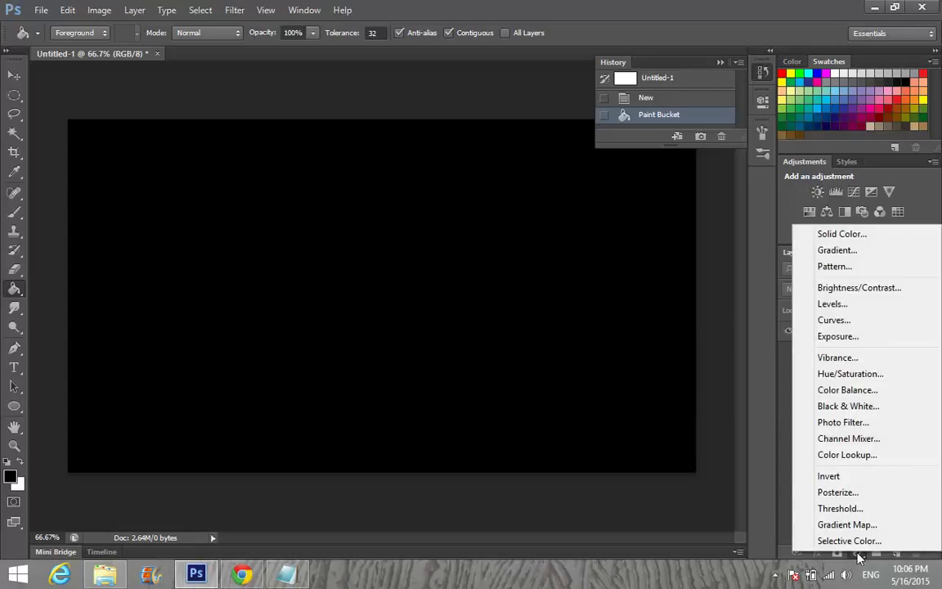
click(832, 251)
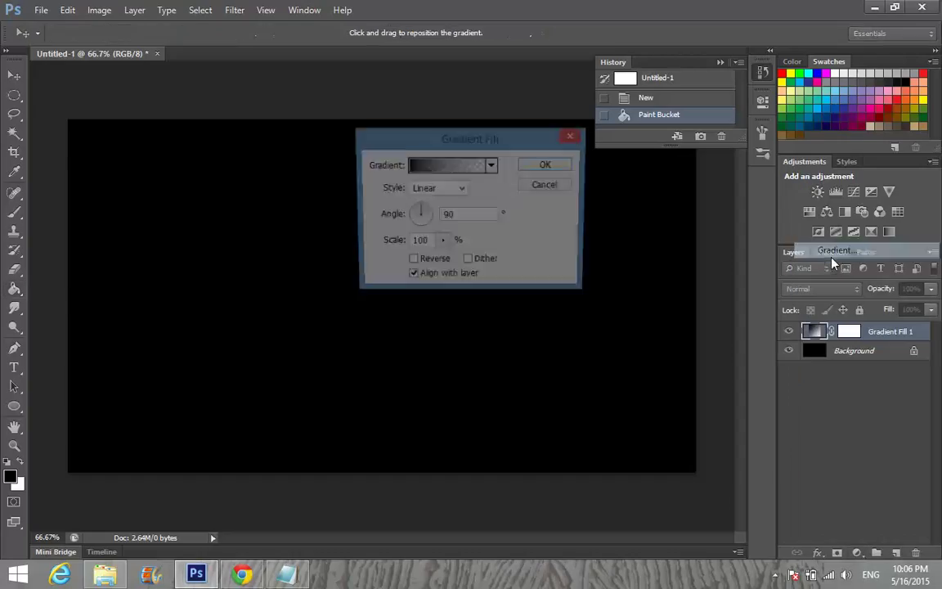
click(413, 189)
click(440, 214)
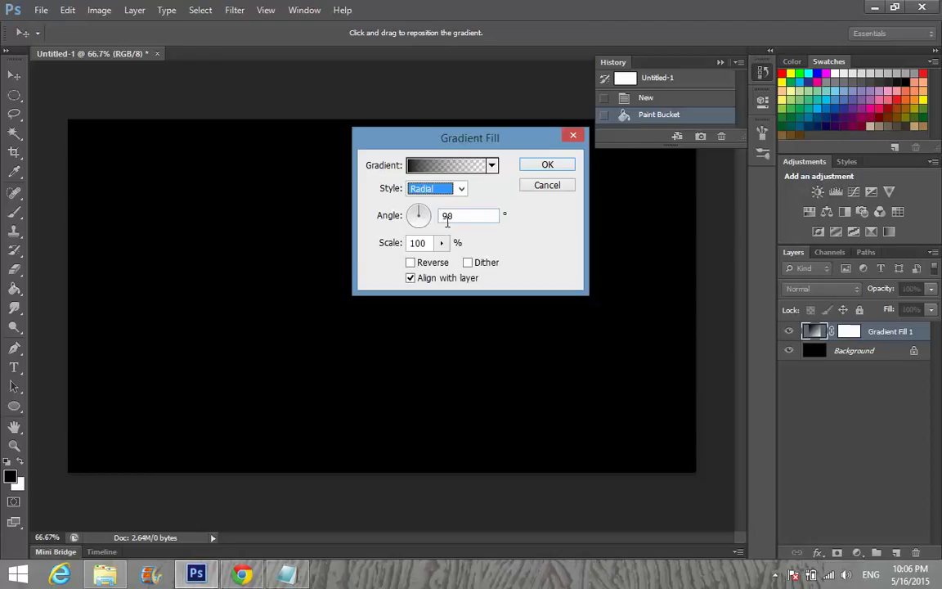
click(419, 164)
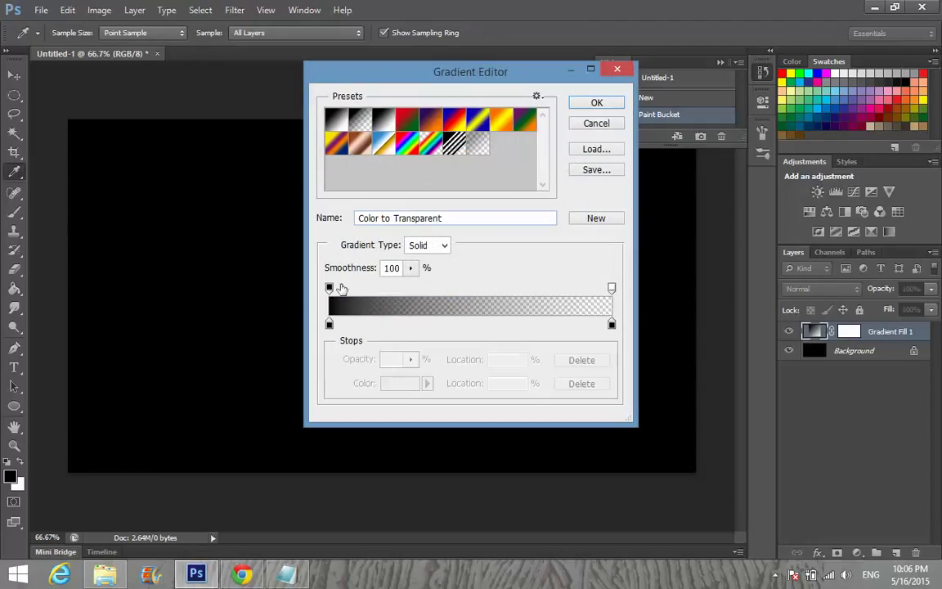
- Start from the Foreground to Background preset and set the left stop to purple #a070f8
click(335, 122)
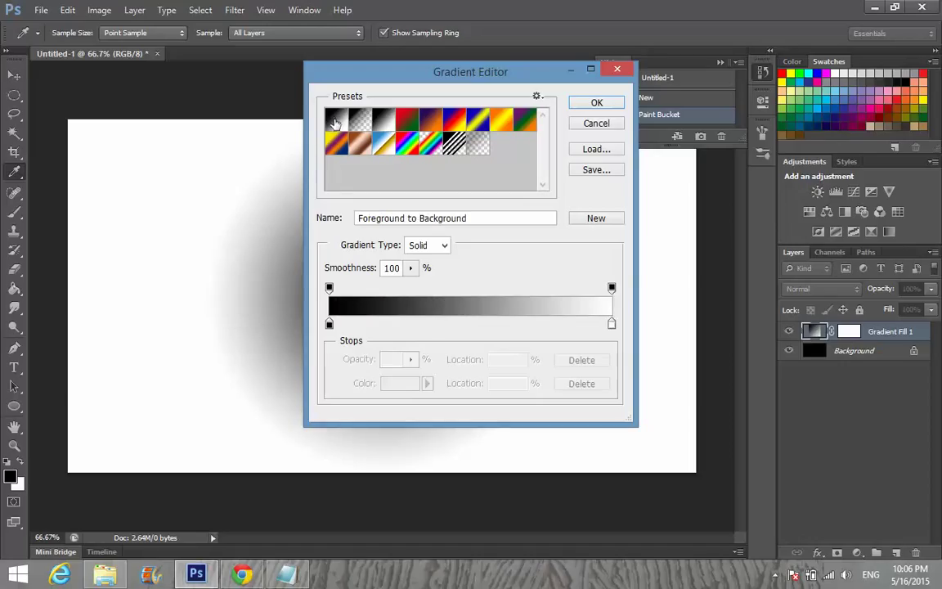
click(329, 324)
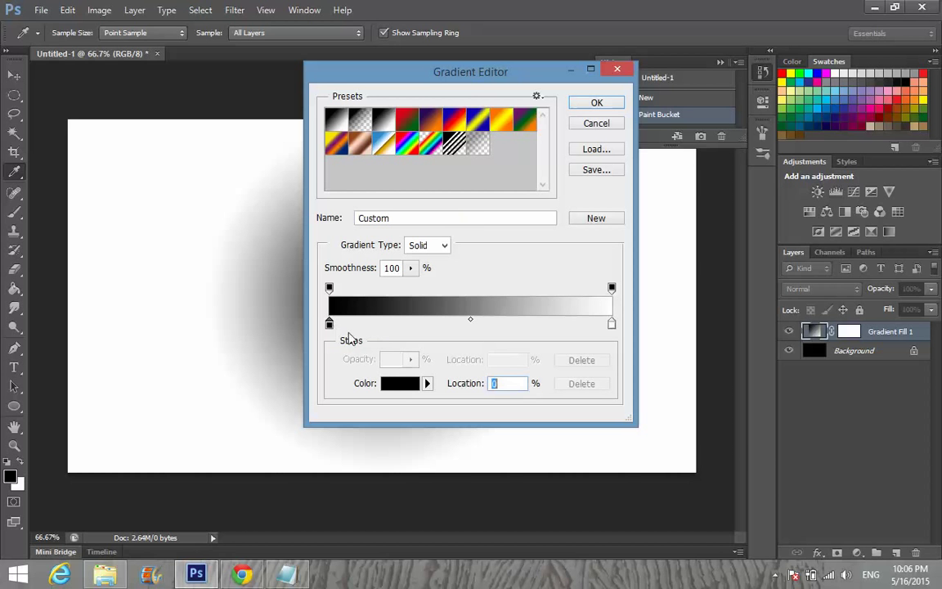
click(399, 384)
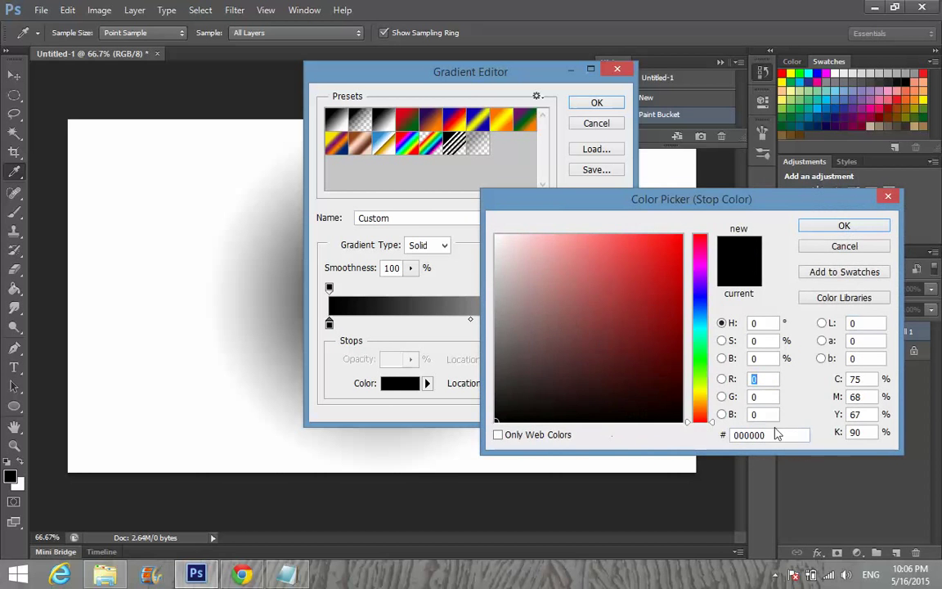
click(769, 441)
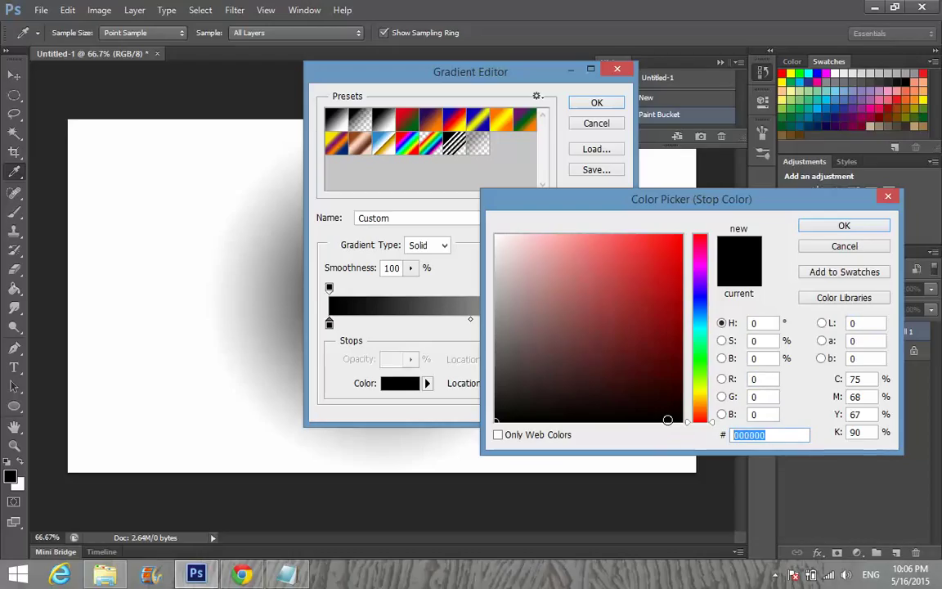
text(a)
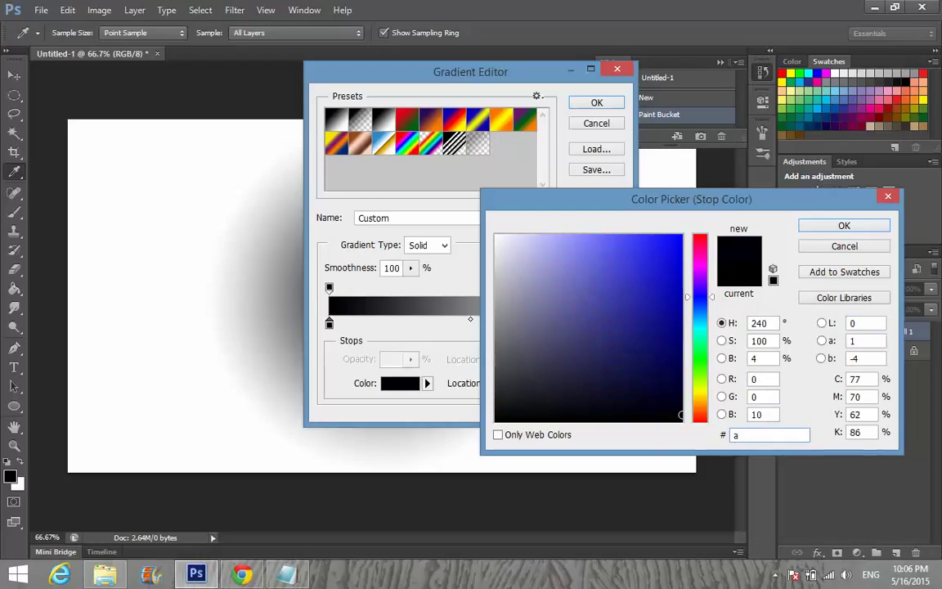
text(0)
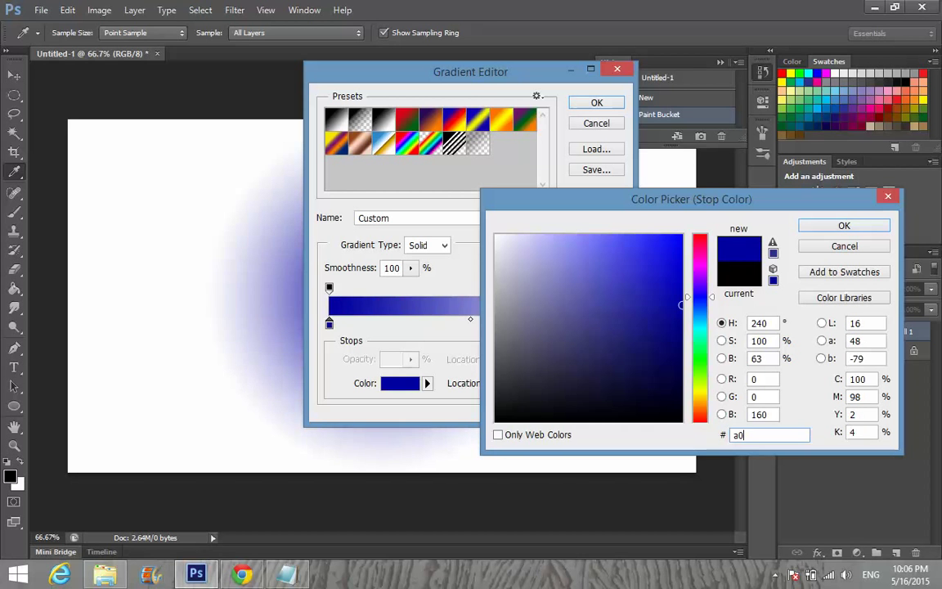
text(70)
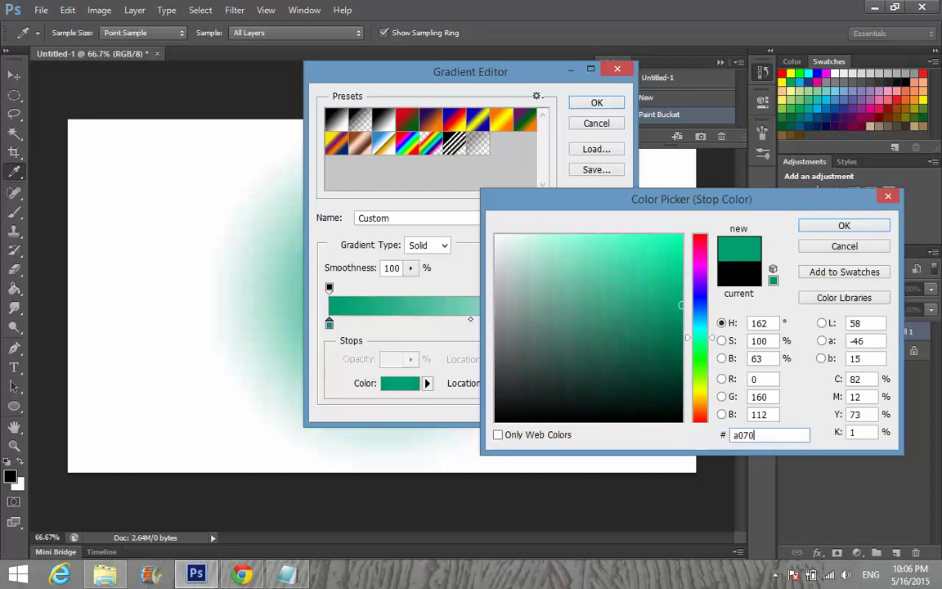
text(f)
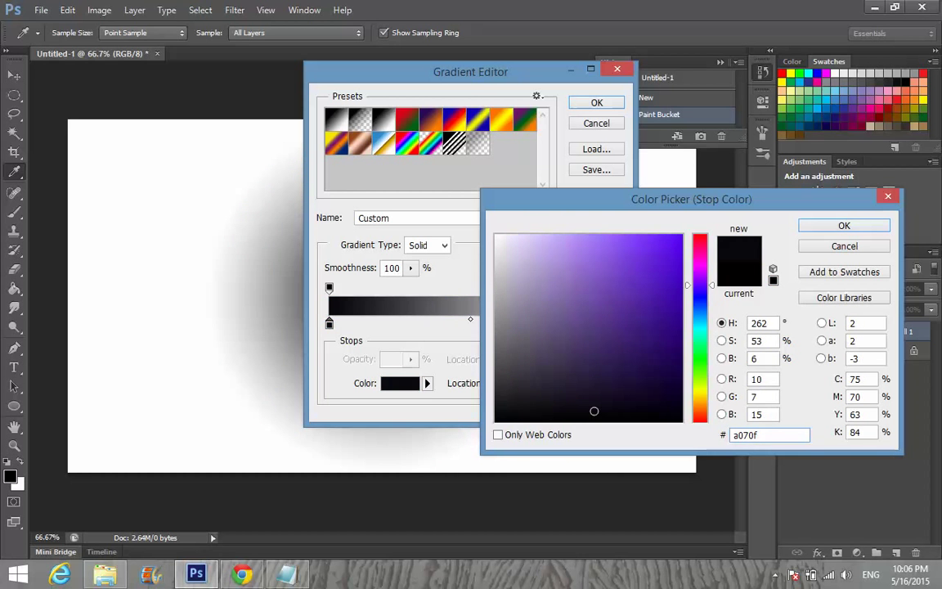
text(8)
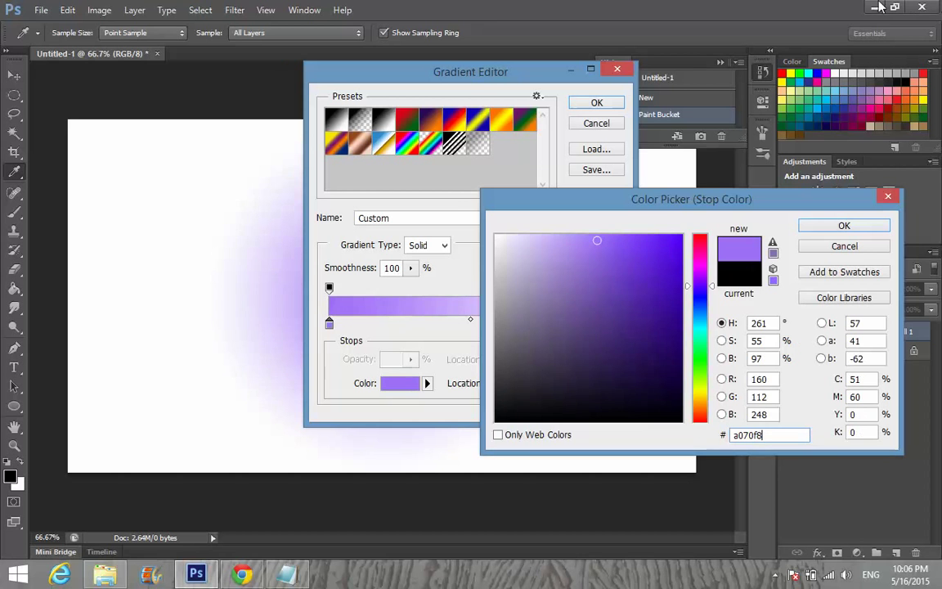
click(844, 226)
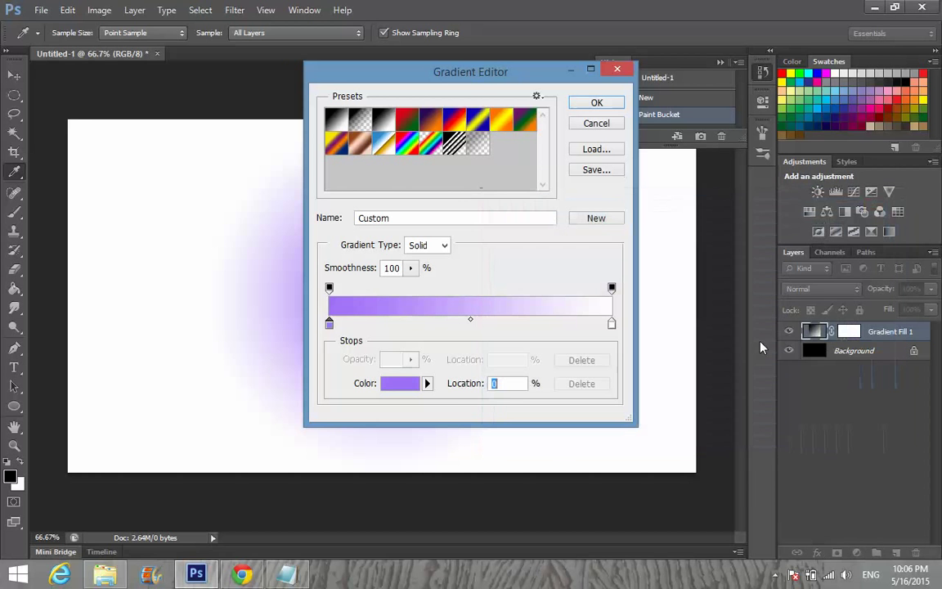
- Set the right stop to near-black #060606 and confirm the gradient fill layer
click(613, 325)
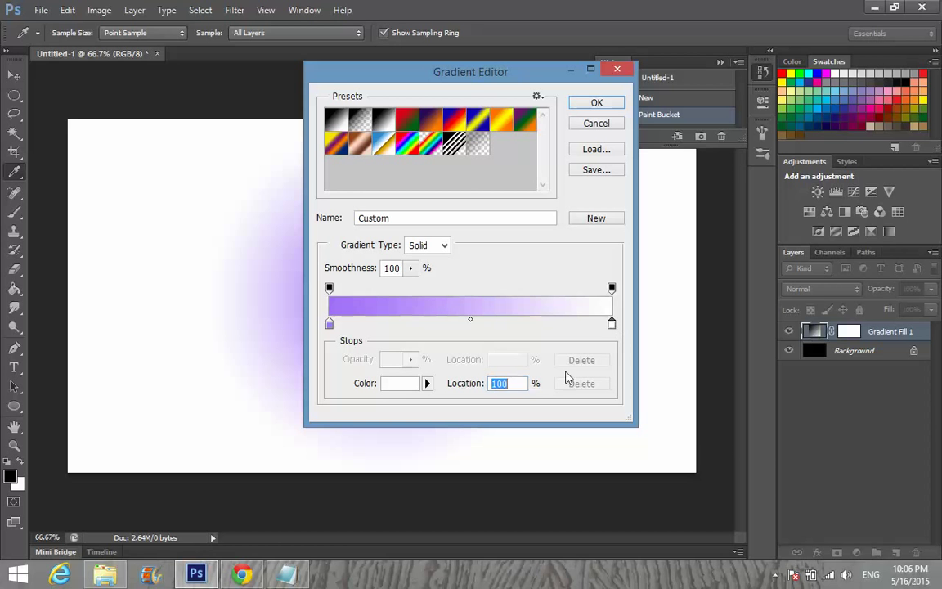
click(409, 383)
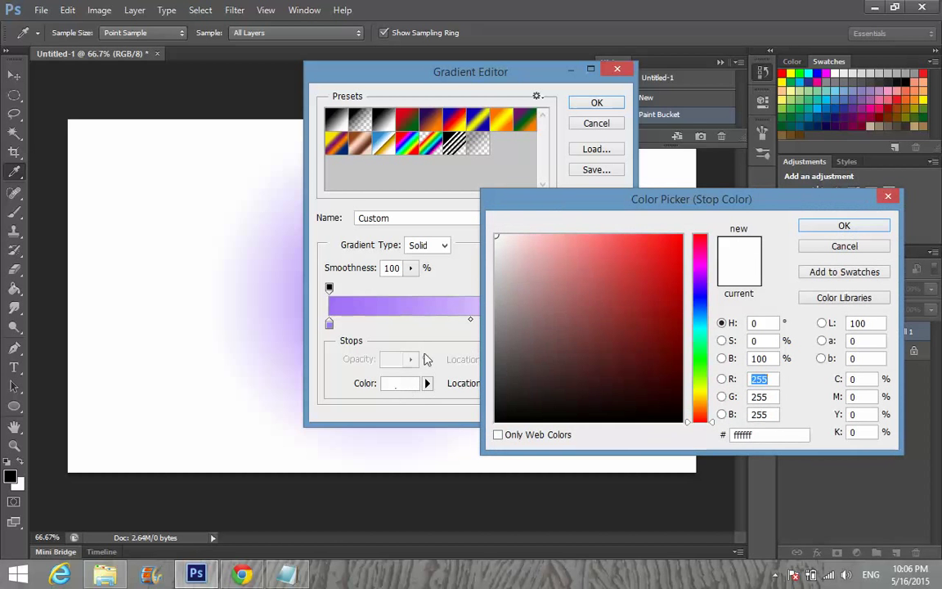
click(501, 418)
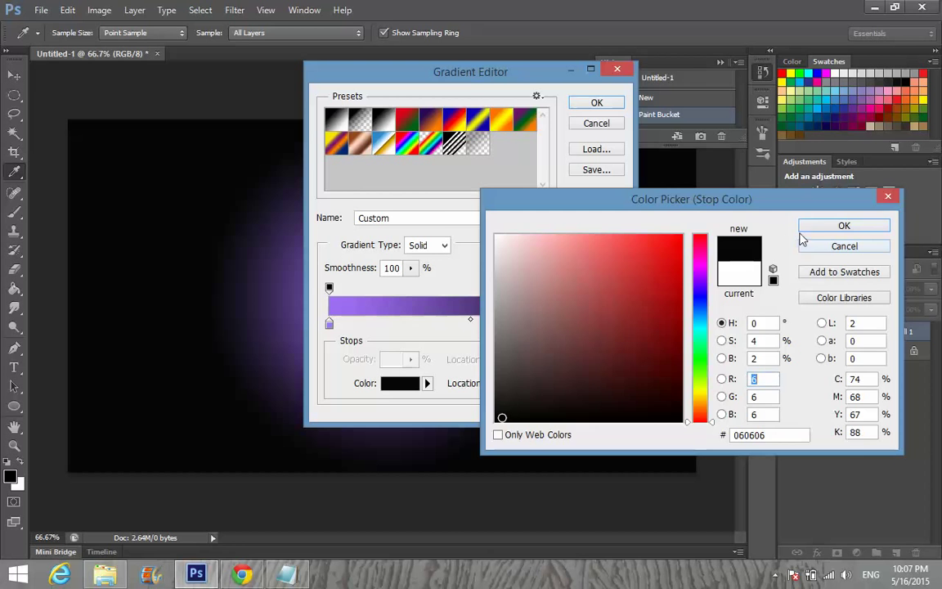
click(842, 225)
click(595, 104)
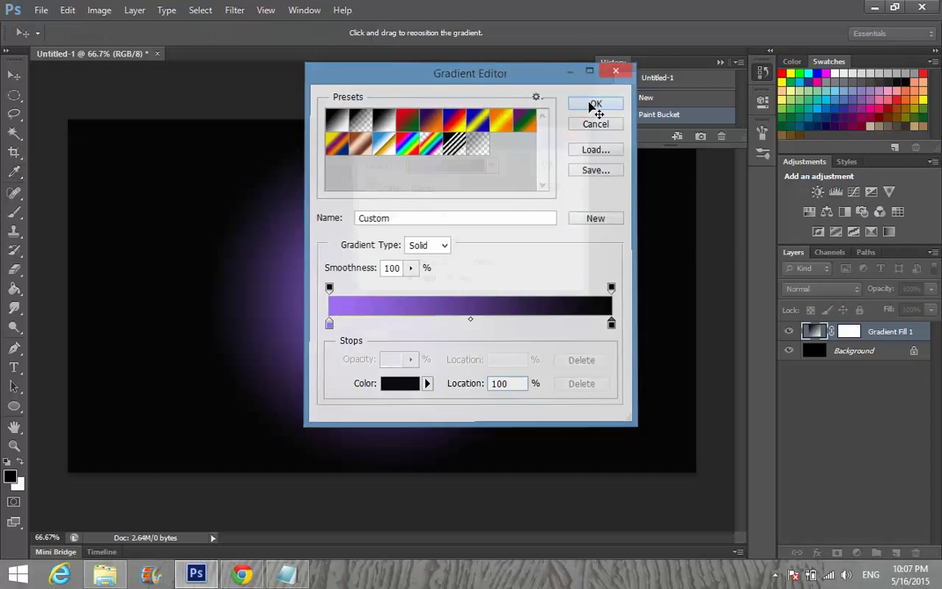
click(547, 166)
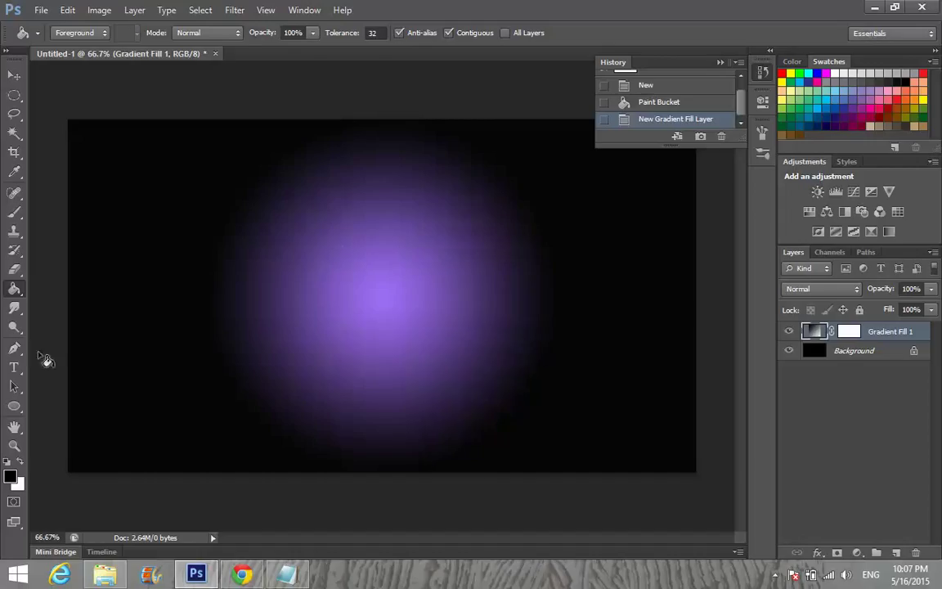
- Draw a 532 × 552 px ellipse over the purple glow and give it a white fill
click(14, 407)
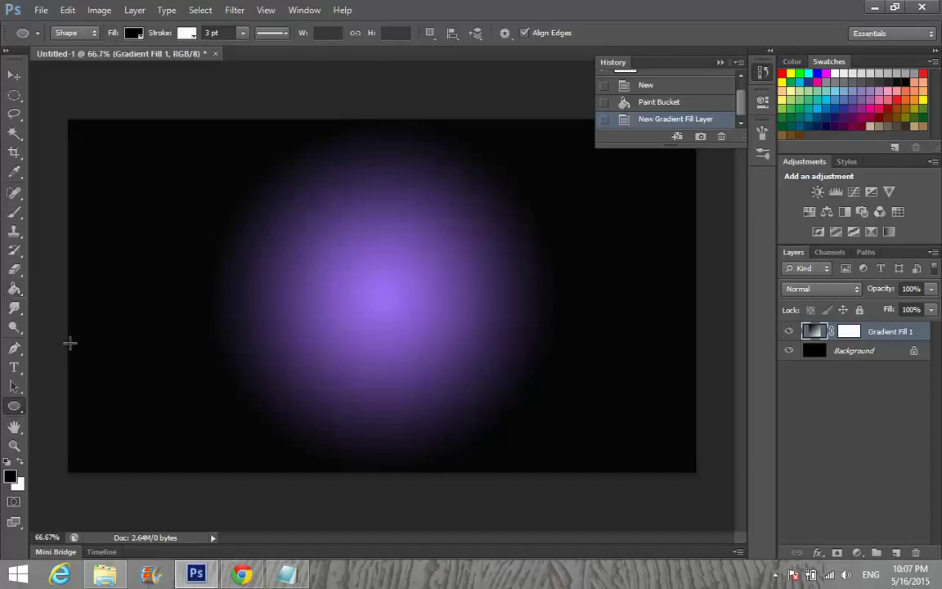
drag(280, 184, 538, 454)
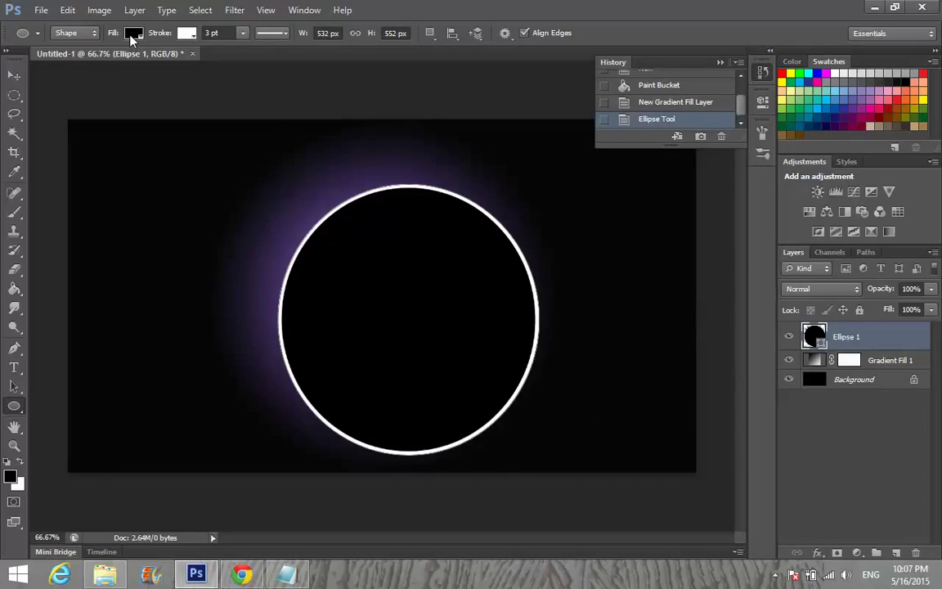
click(186, 34)
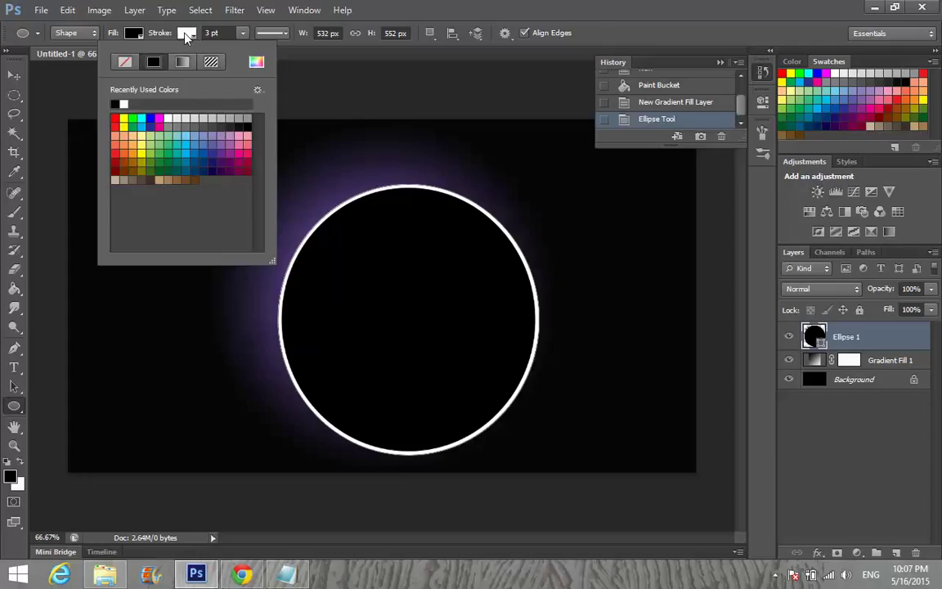
click(132, 33)
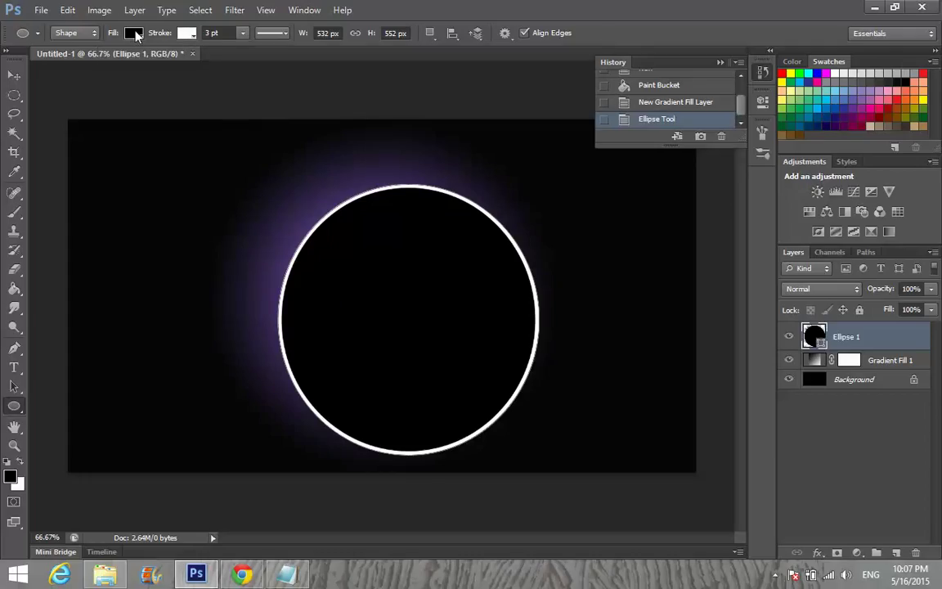
click(134, 33)
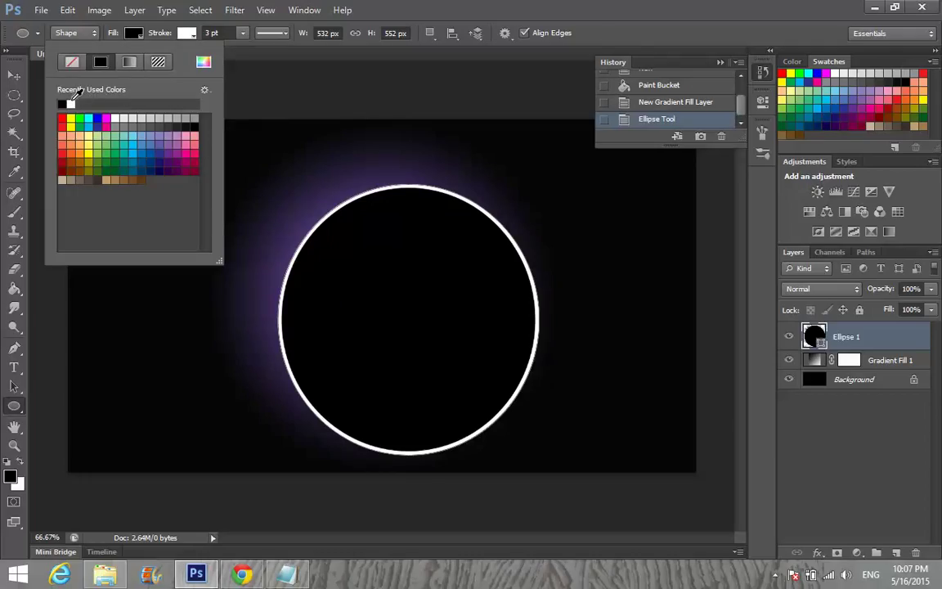
click(71, 102)
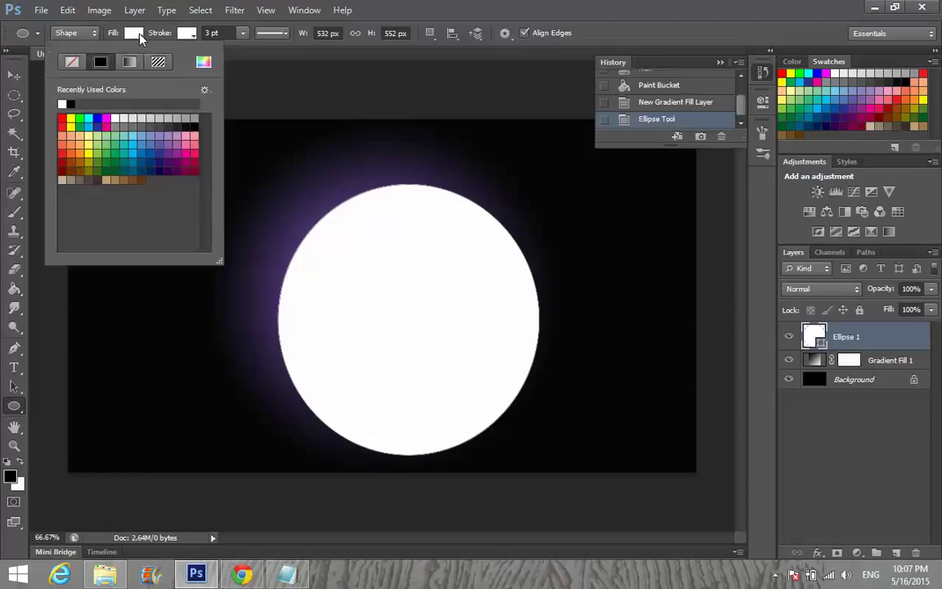
click(122, 31)
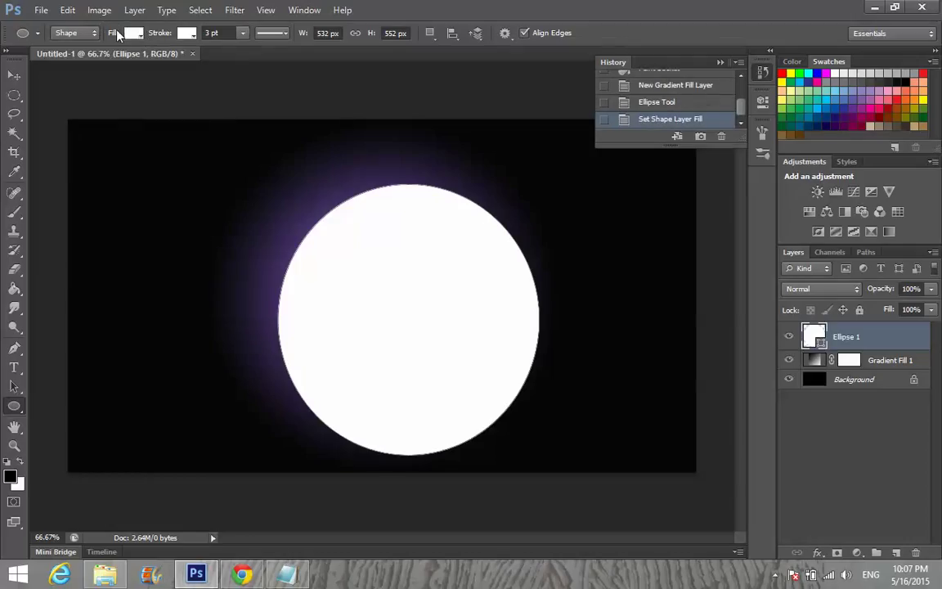
- Move the white Ellipse 1 circle up-left onto the glow's centre and show the layer effects list
click(11, 77)
drag(335, 293, 313, 273)
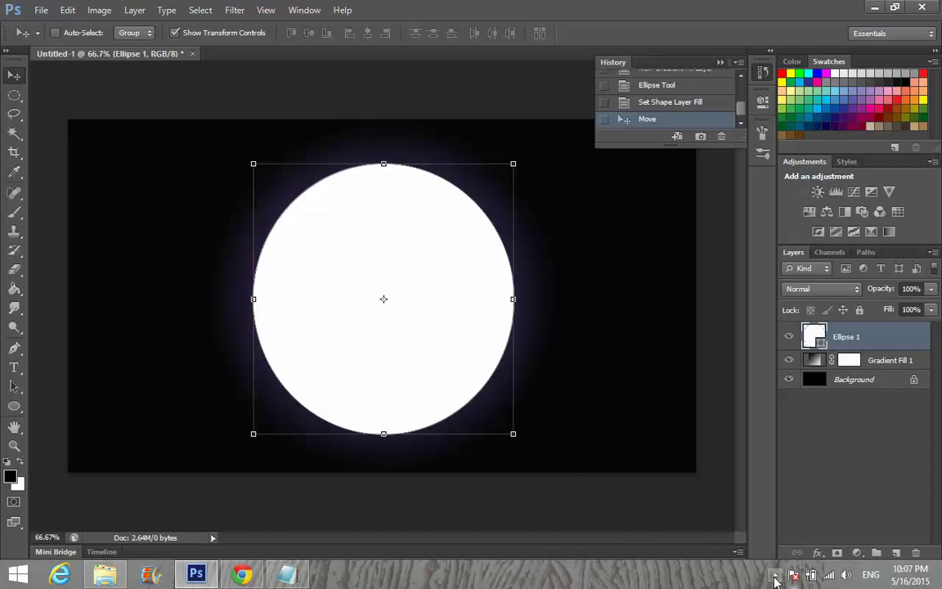
click(776, 579)
click(775, 499)
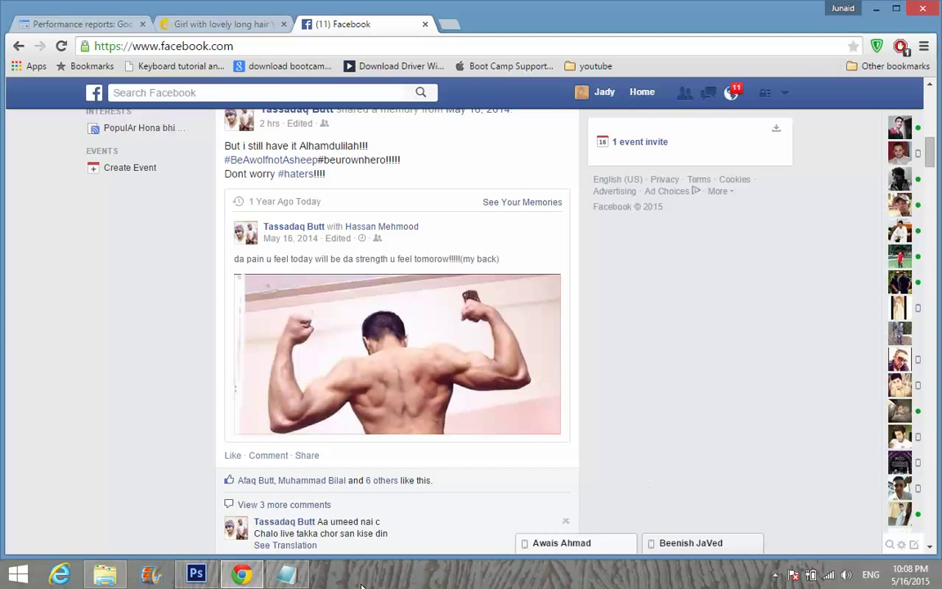
click(196, 574)
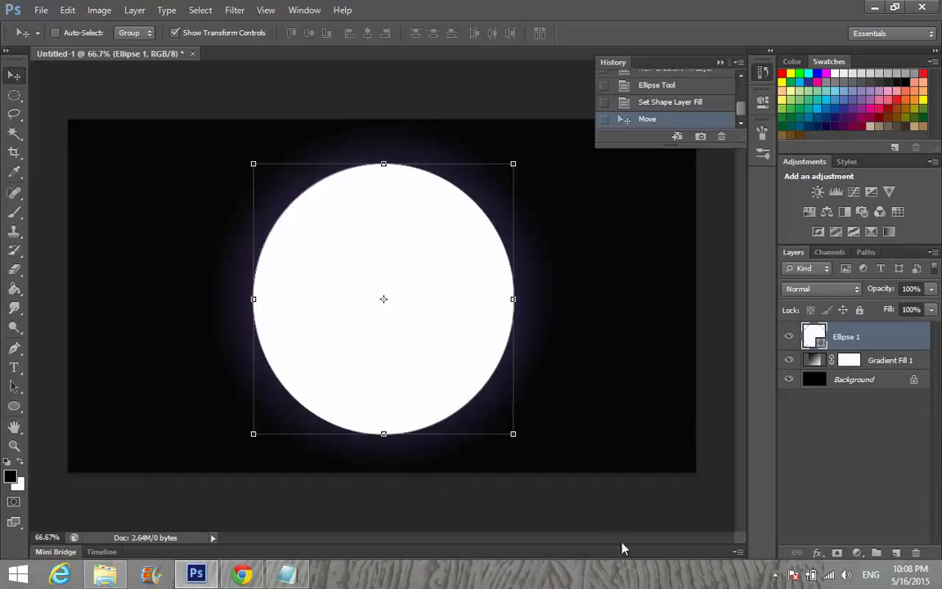
click(818, 553)
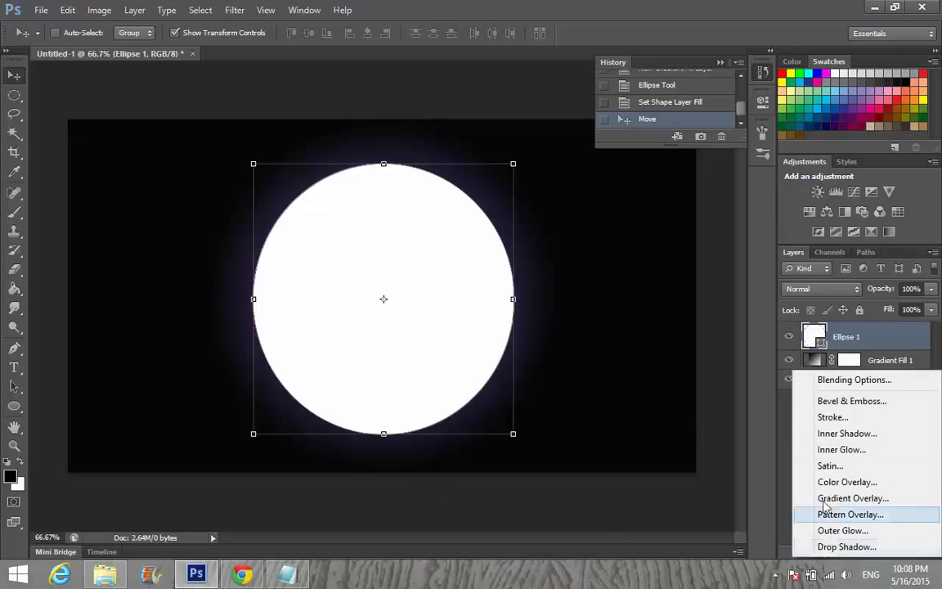
- Enable Outer Glow on the circle in the Layer Style dialog
click(859, 380)
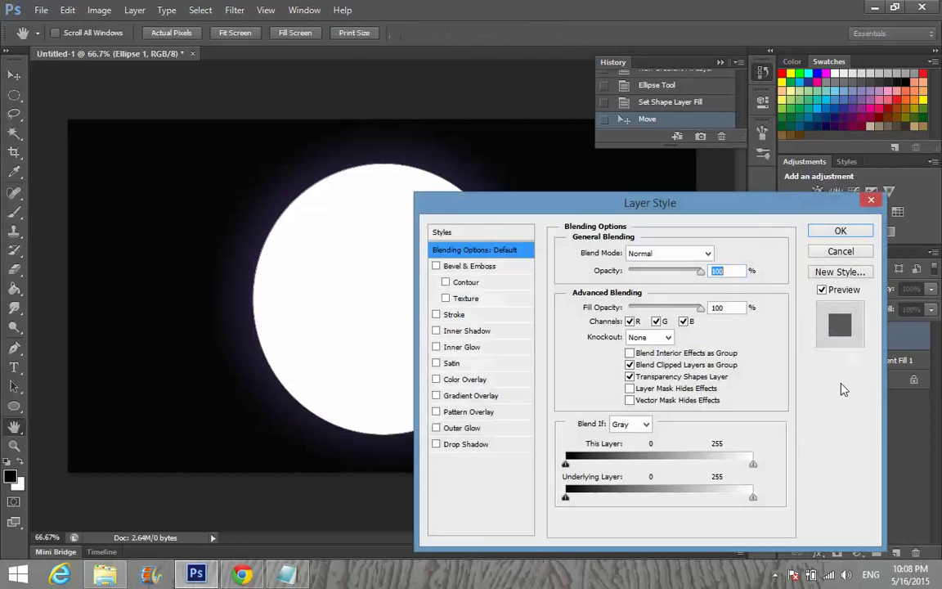
click(461, 428)
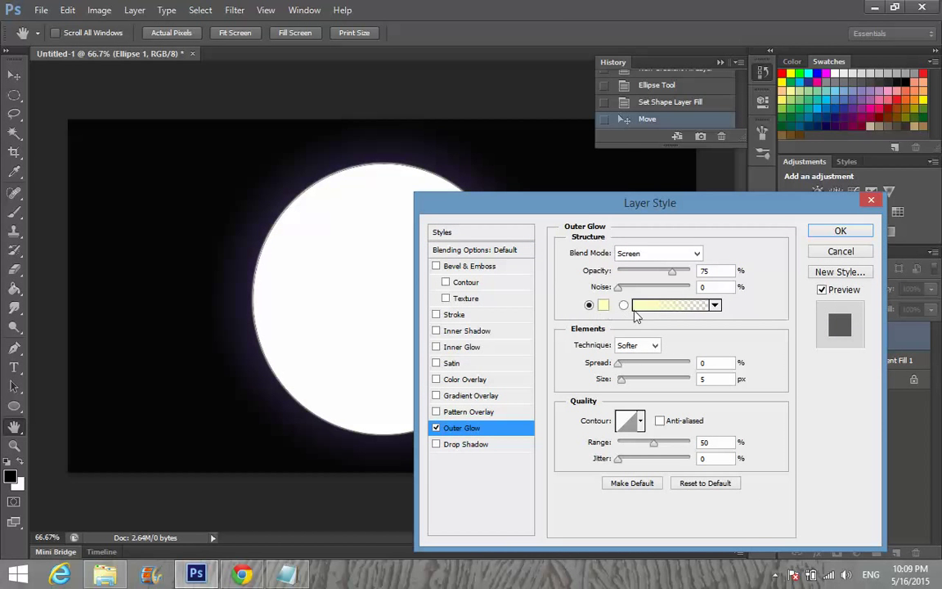
click(654, 305)
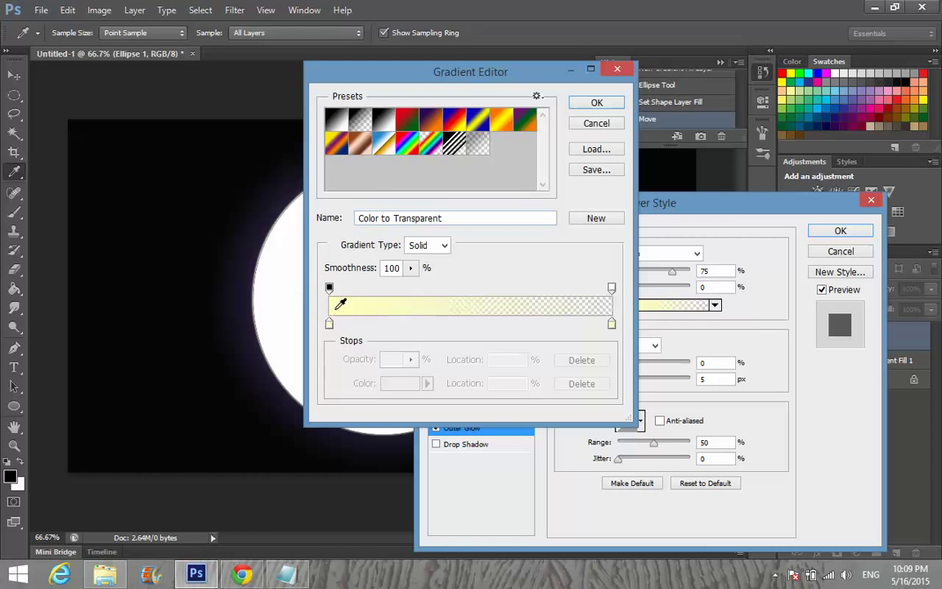
click(597, 123)
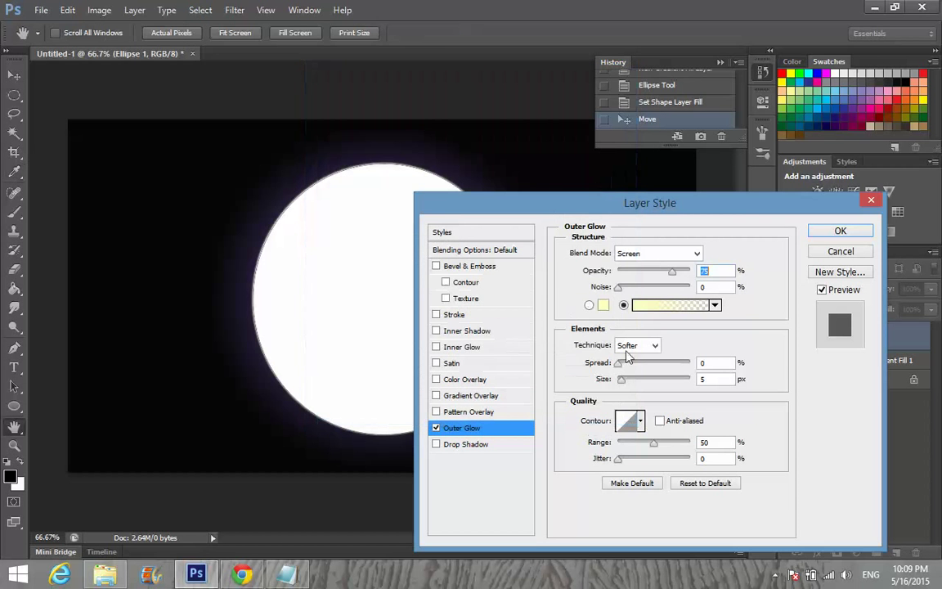
click(601, 306)
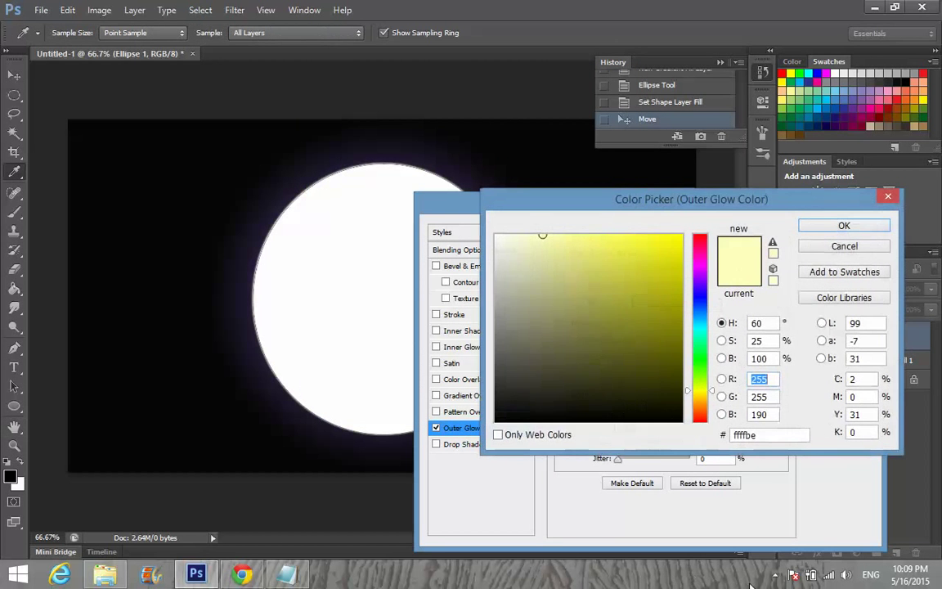
click(775, 575)
click(872, 246)
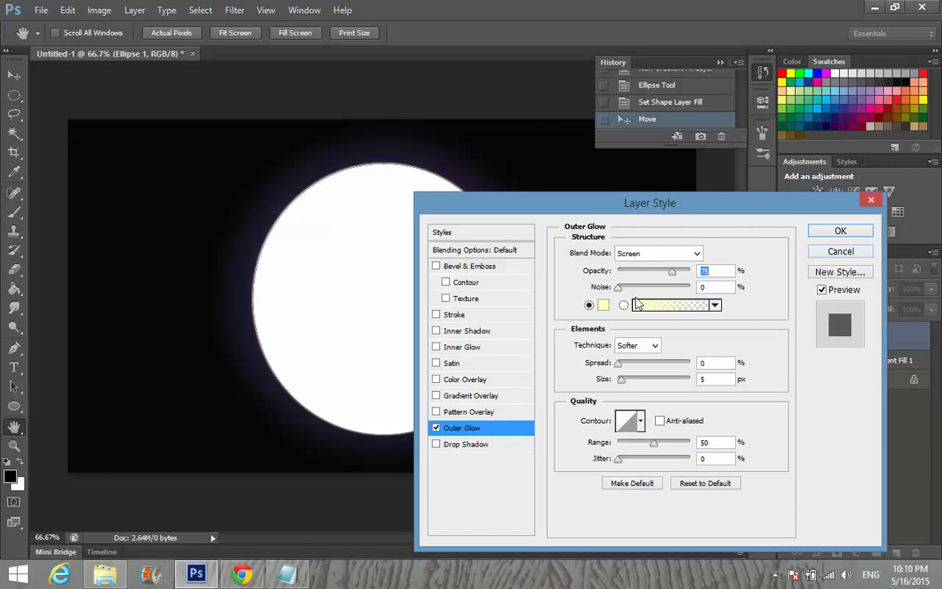
- Set the outer glow colour to pale ffffbe and size 20 px at 75% opacity, then apply
click(602, 305)
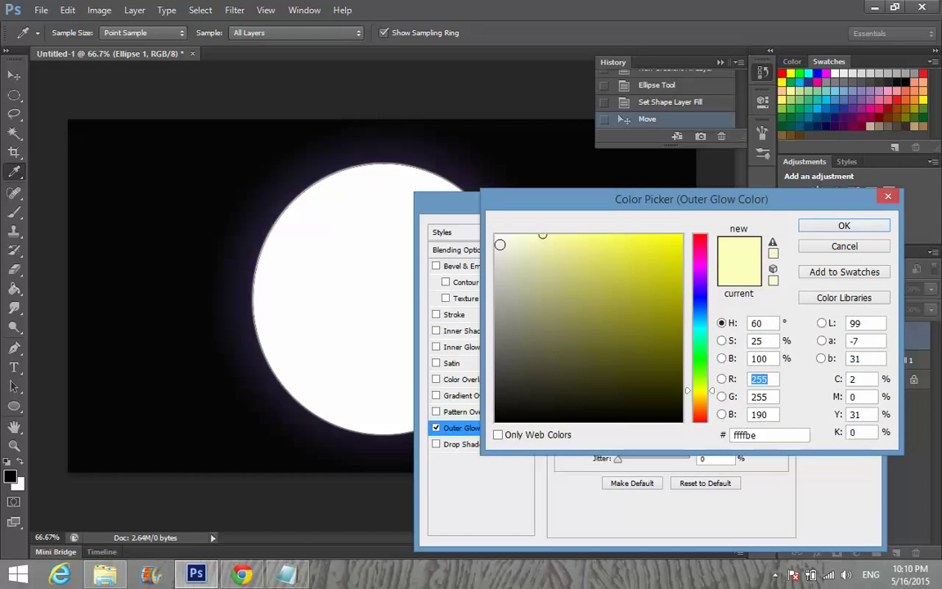
click(499, 245)
click(843, 226)
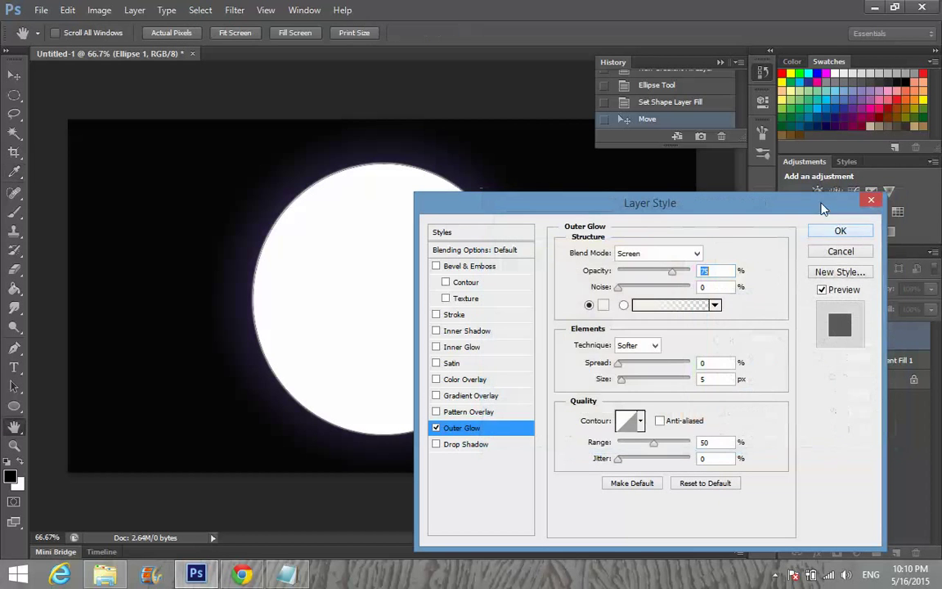
key(Tab)
key(Tab)
key(Tab)
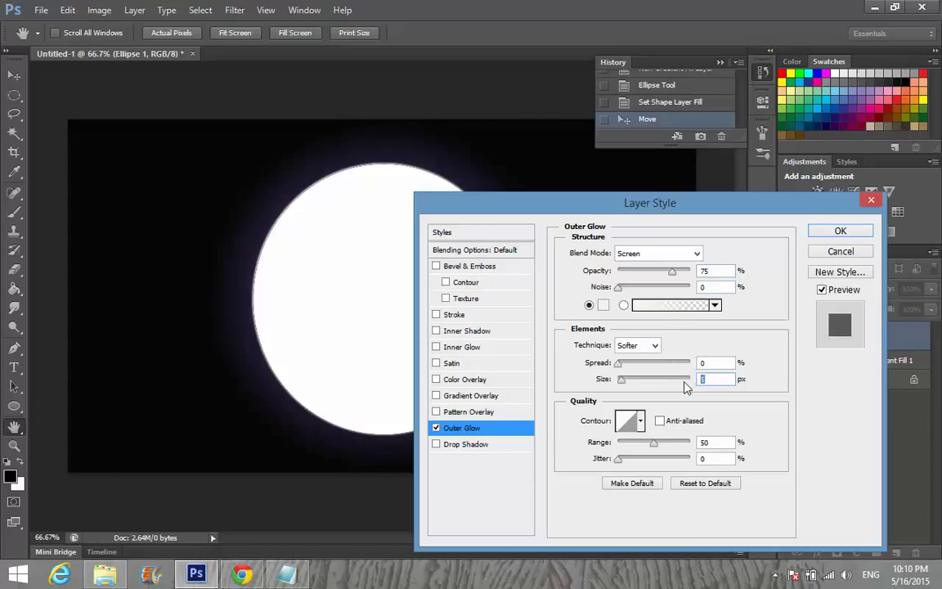
text(20)
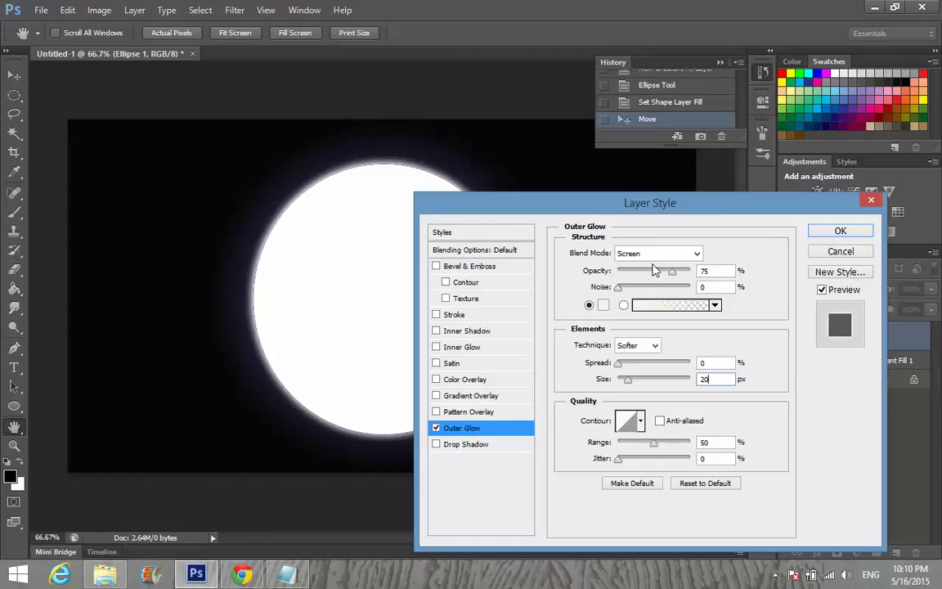
click(838, 231)
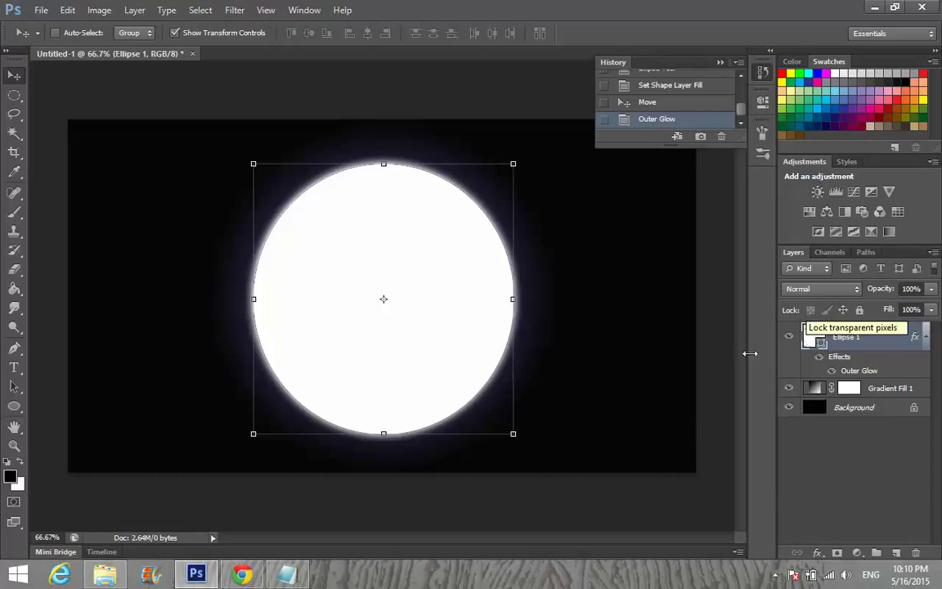
- Use Merge Visible on the Gradient Fill 1 layer to combine the ellipse, gradient and background
right_click(874, 346)
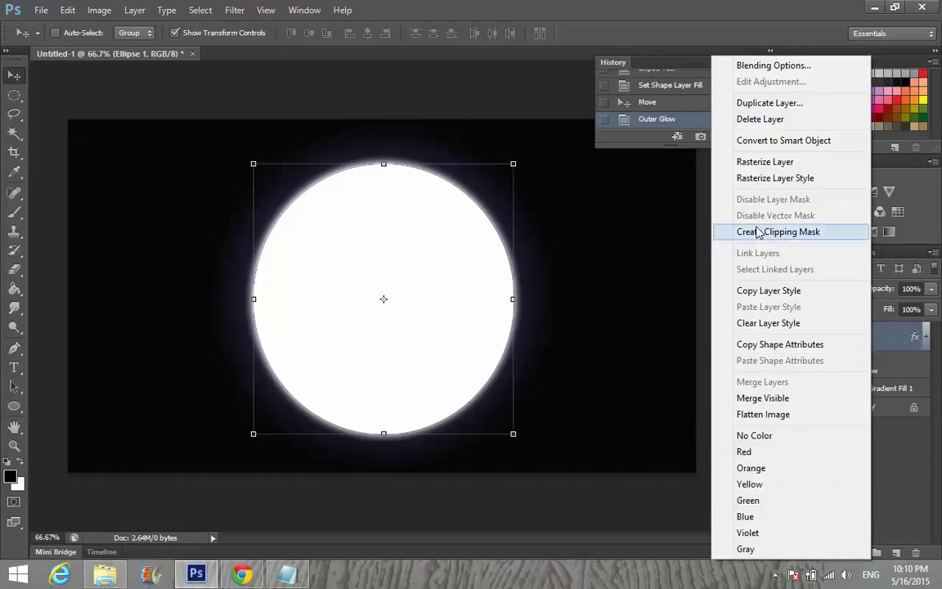
click(648, 243)
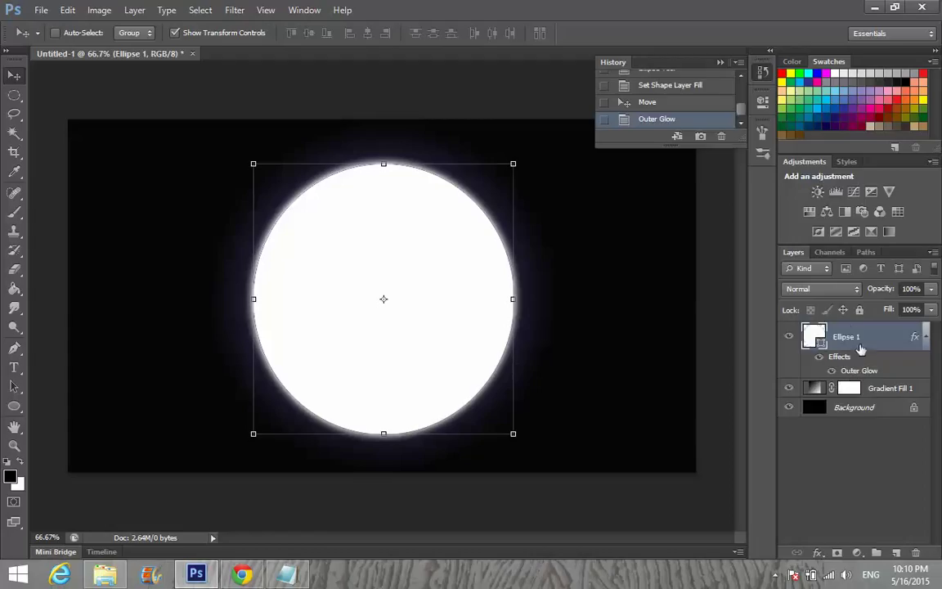
right_click(869, 392)
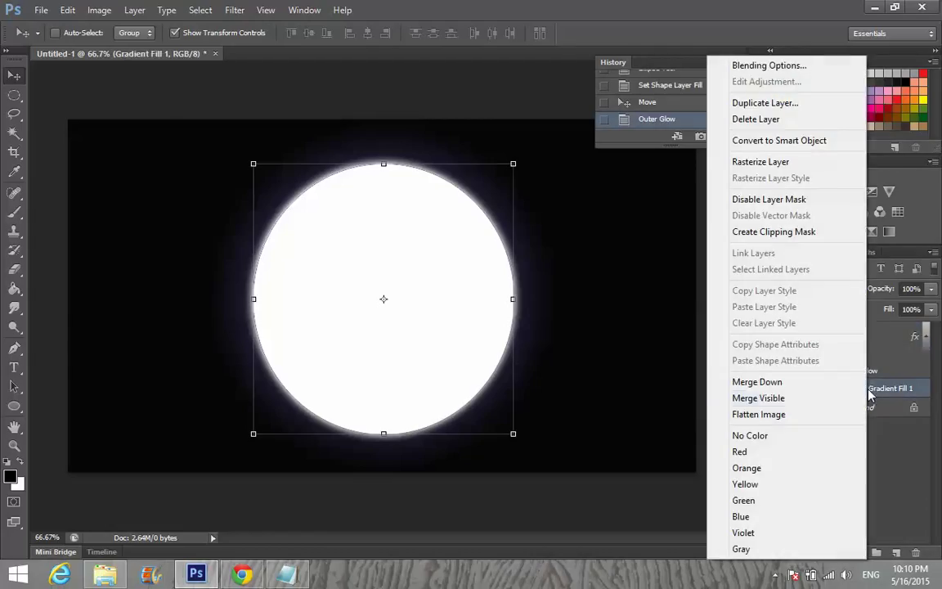
click(799, 396)
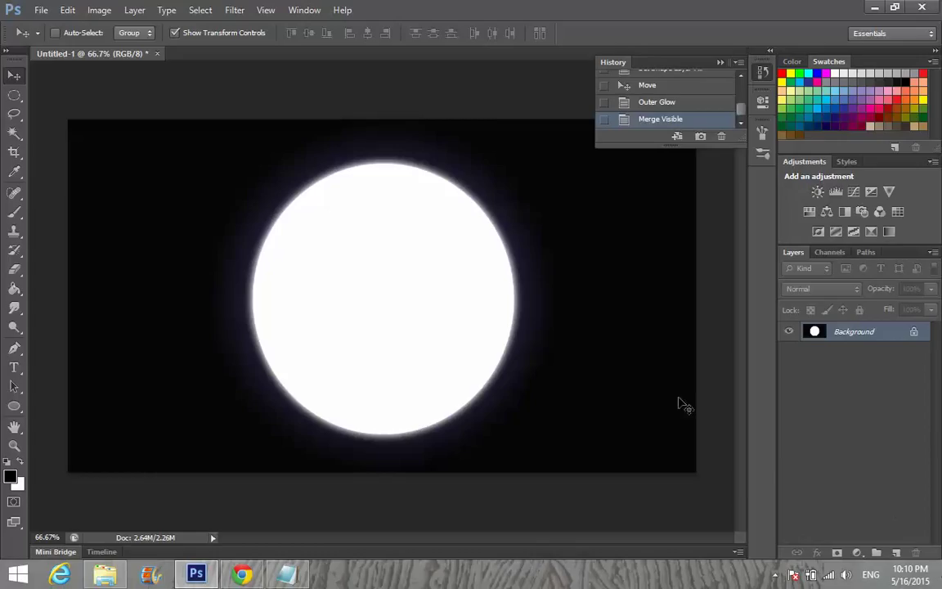
- Magic Wand-select the white moon disc and add an empty Layer 1 above the Background
click(14, 133)
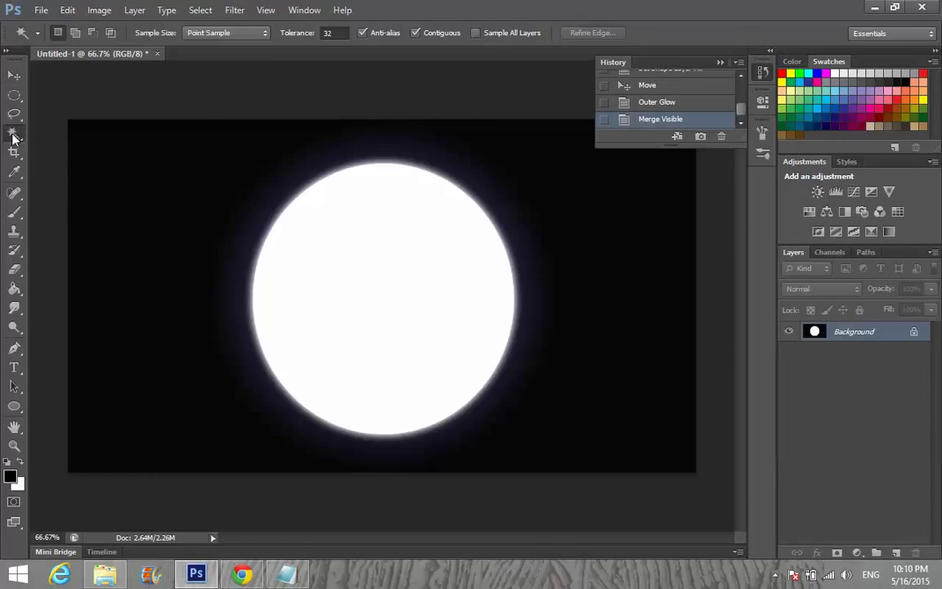
click(343, 274)
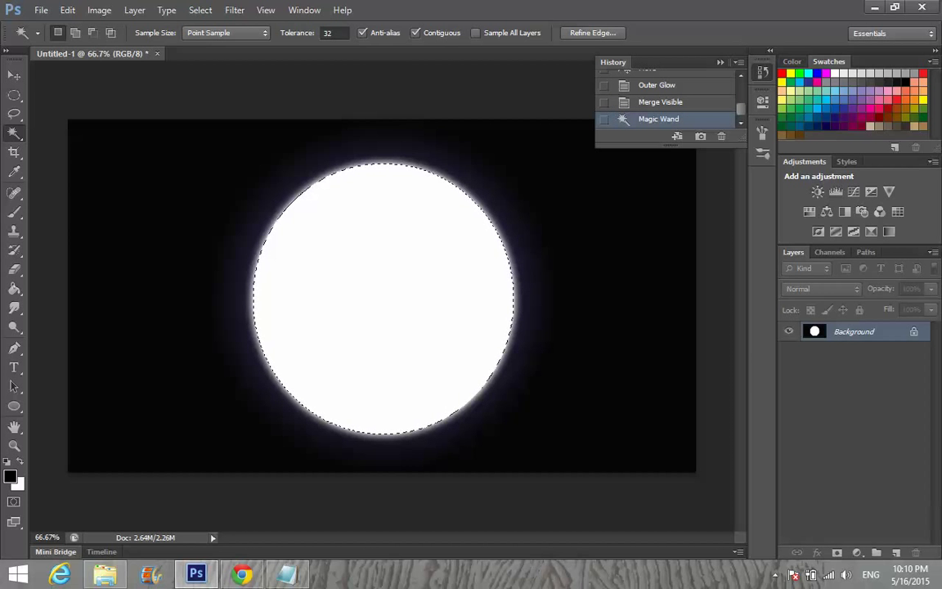
click(896, 554)
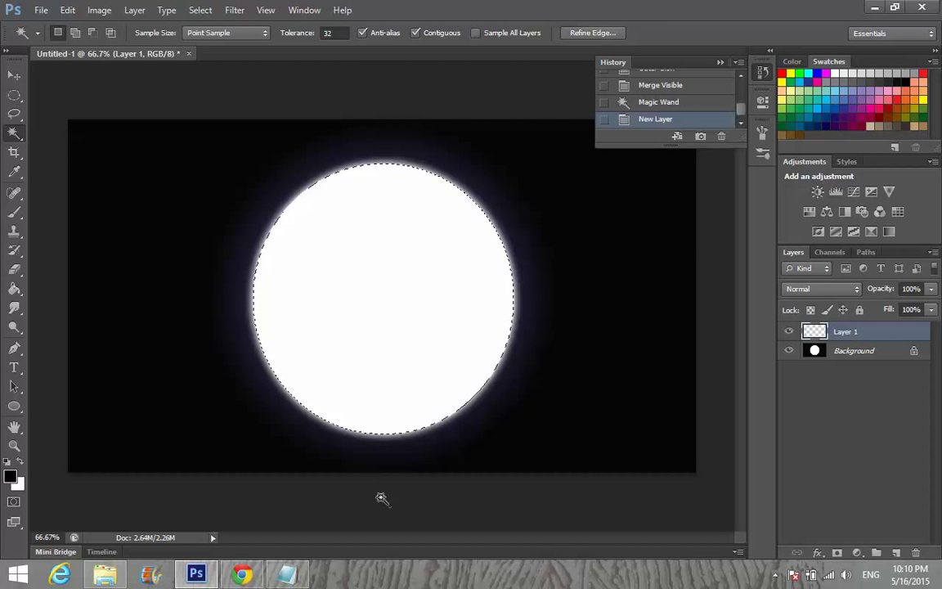
click(818, 554)
click(831, 377)
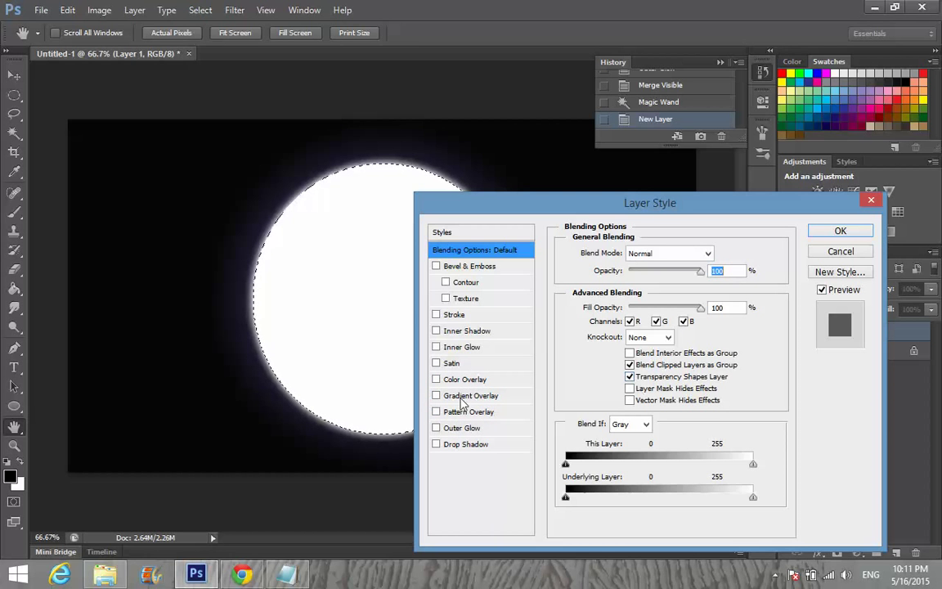
click(460, 380)
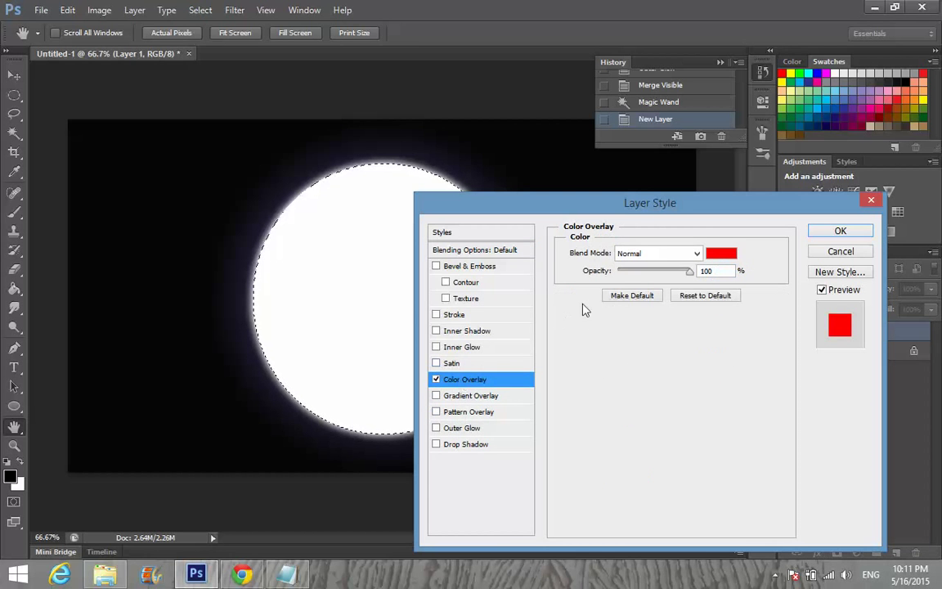
click(721, 253)
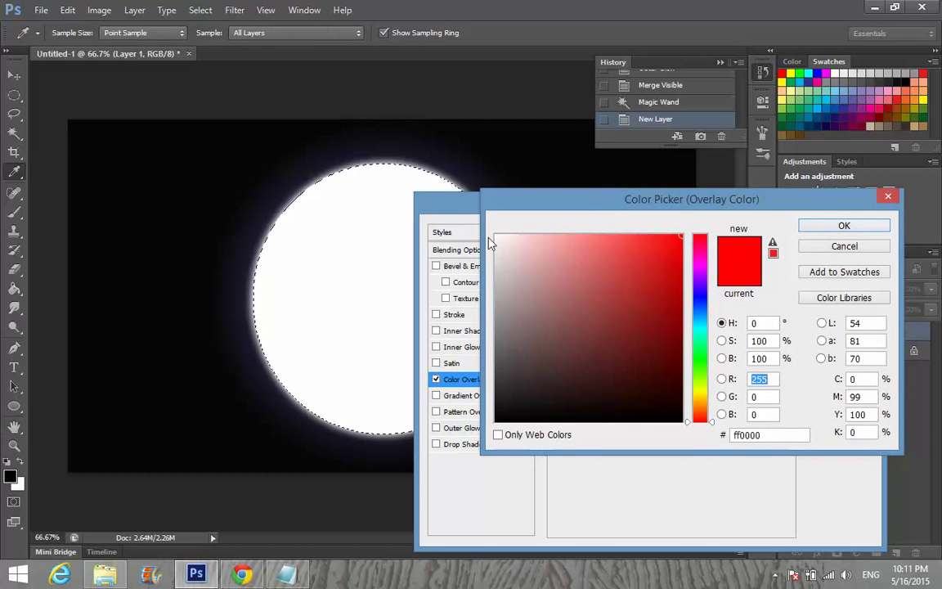
drag(493, 242, 498, 239)
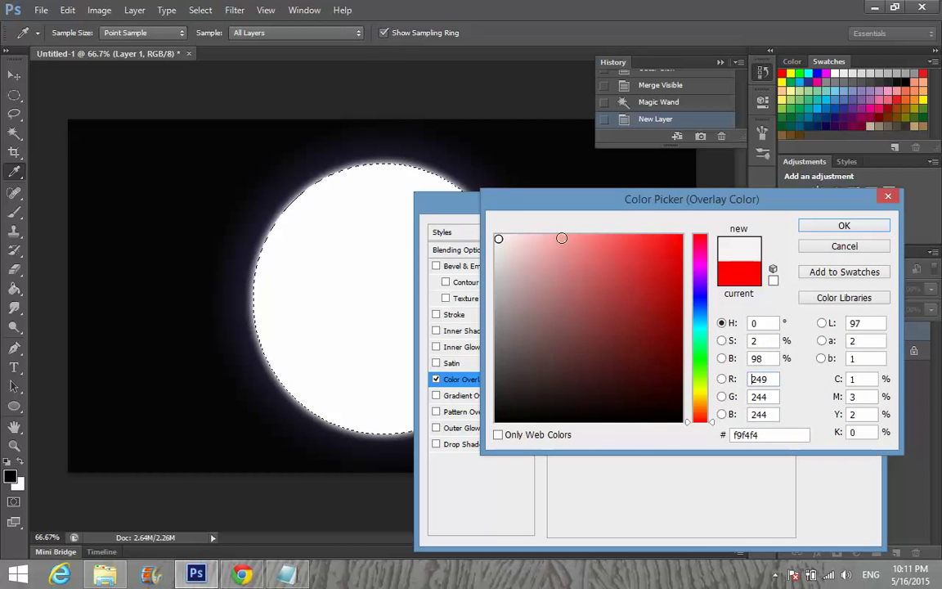
click(839, 227)
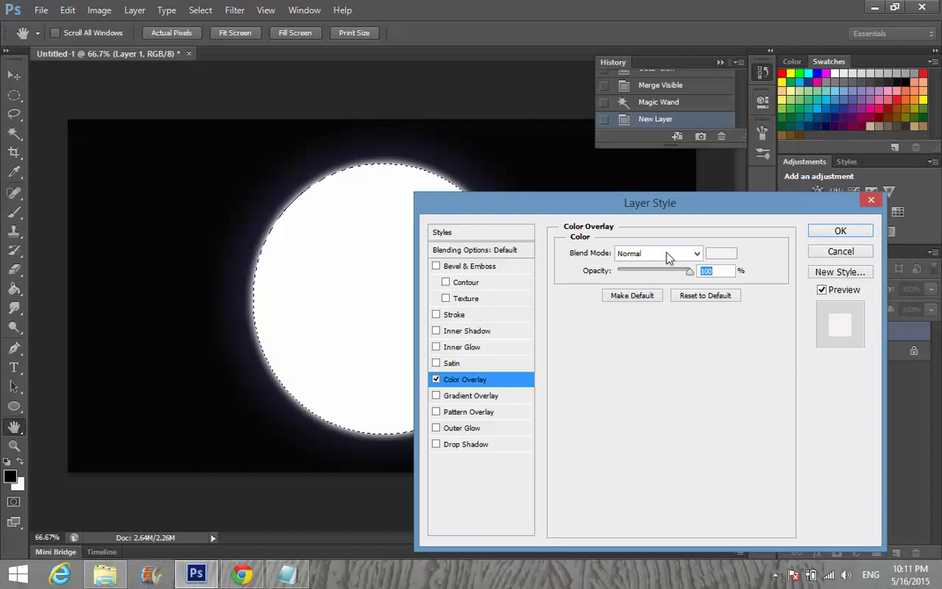
click(669, 258)
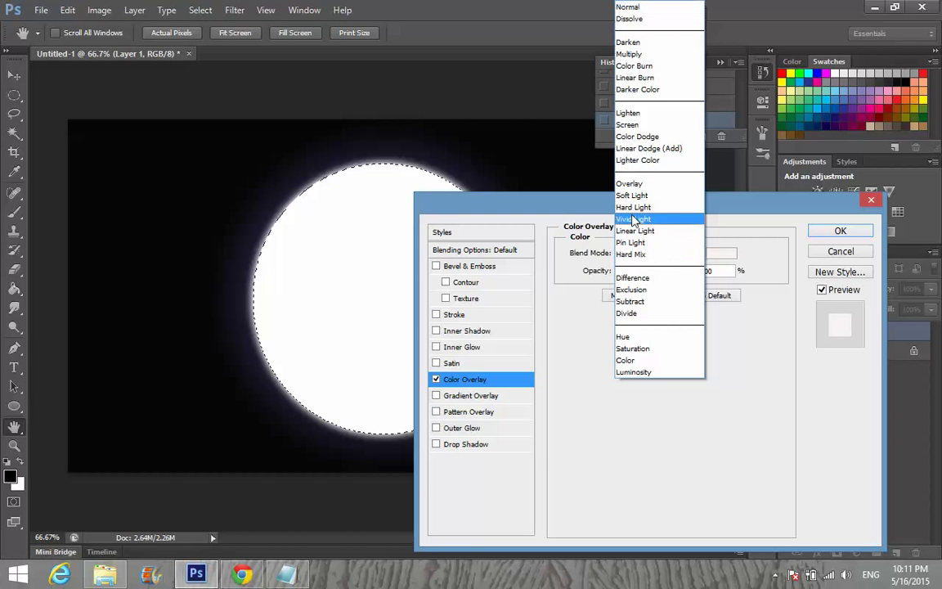
click(657, 148)
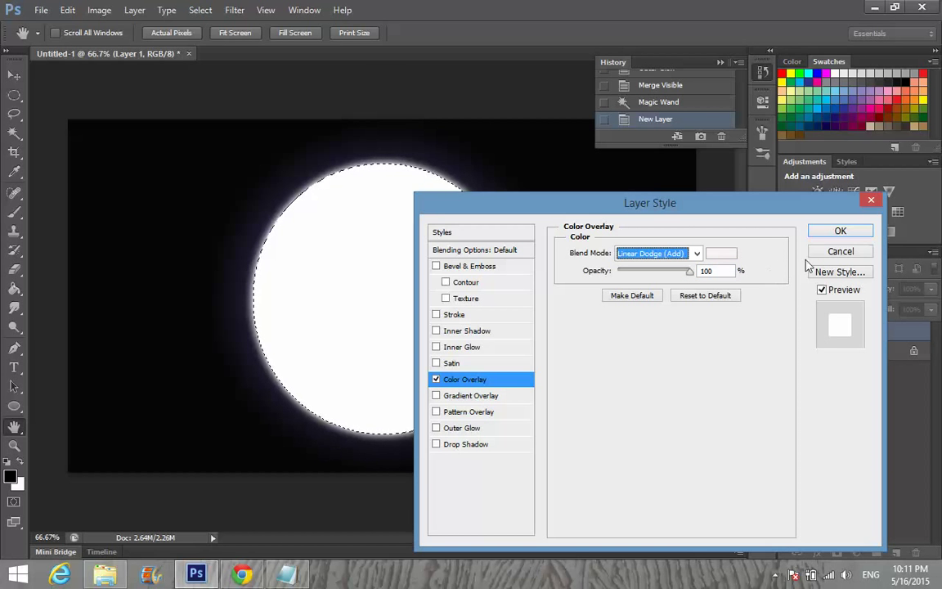
click(843, 254)
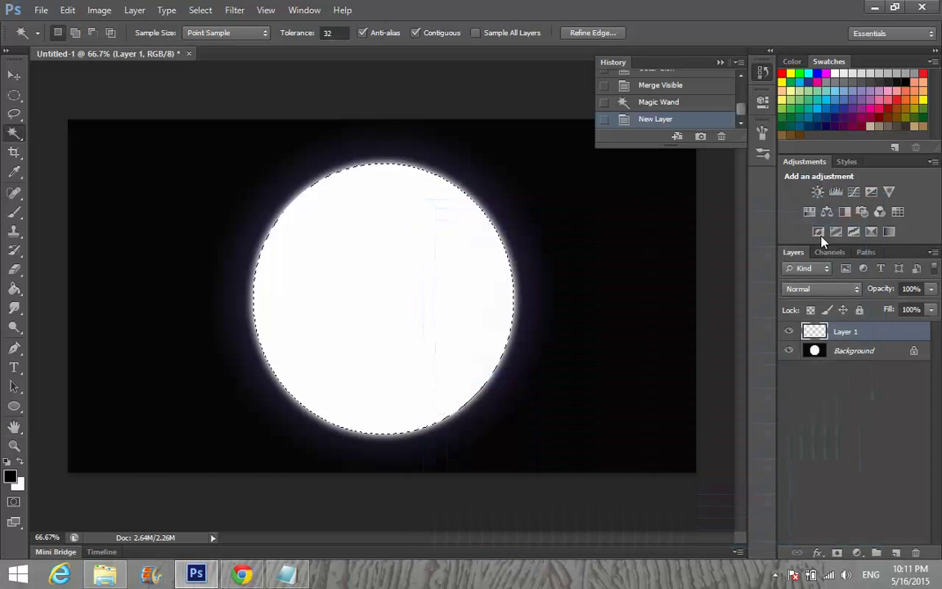
click(669, 105)
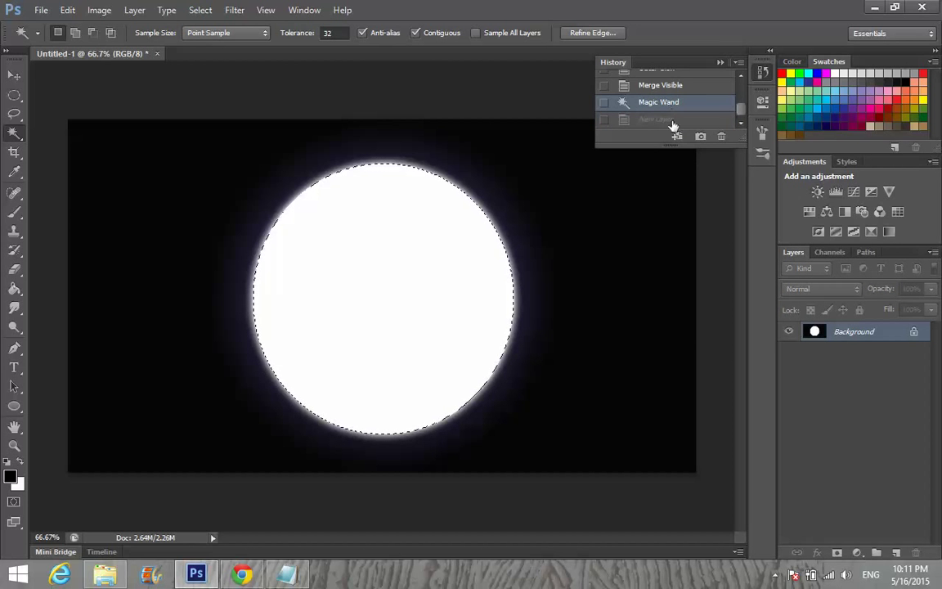
click(720, 62)
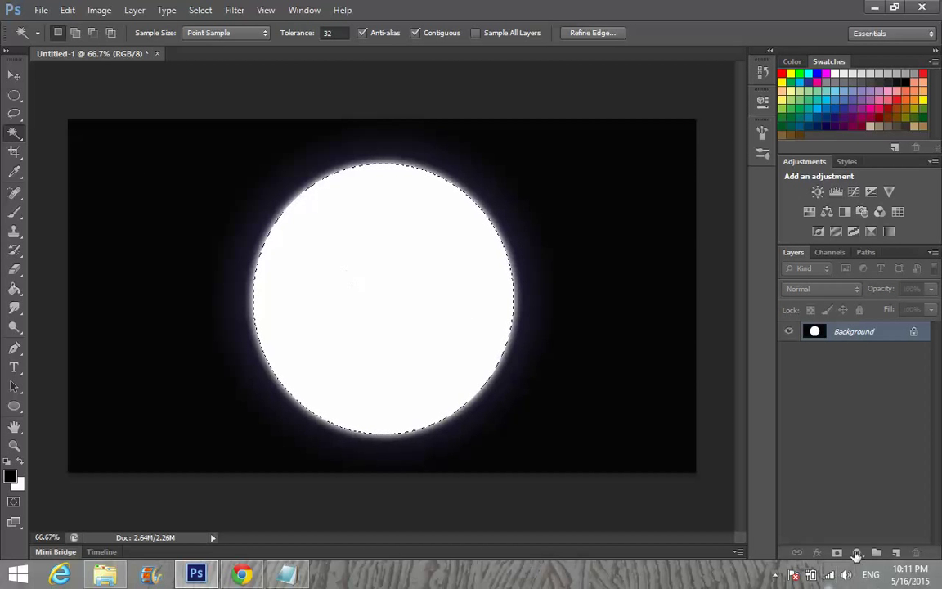
click(896, 554)
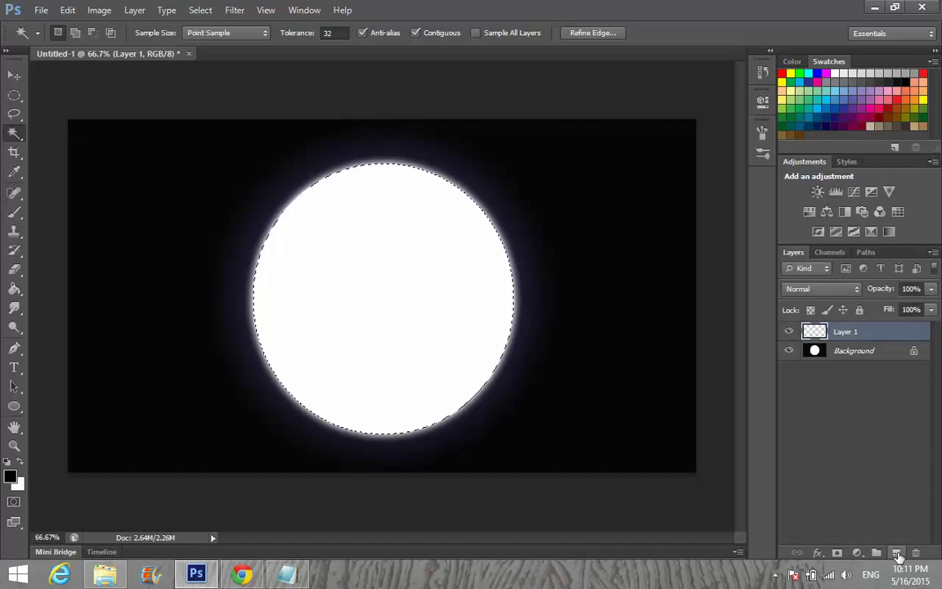
click(233, 11)
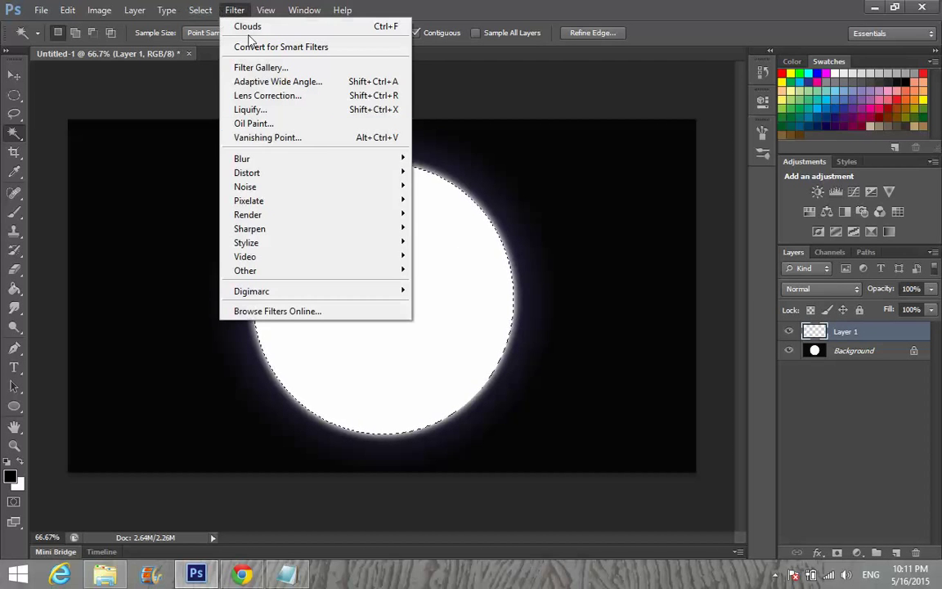
mouse_move(382, 215)
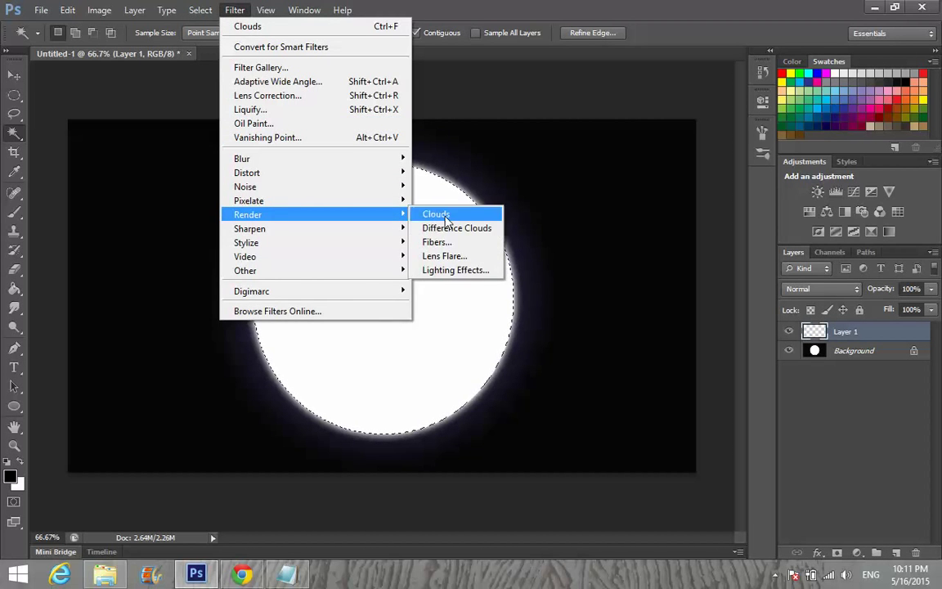
click(421, 214)
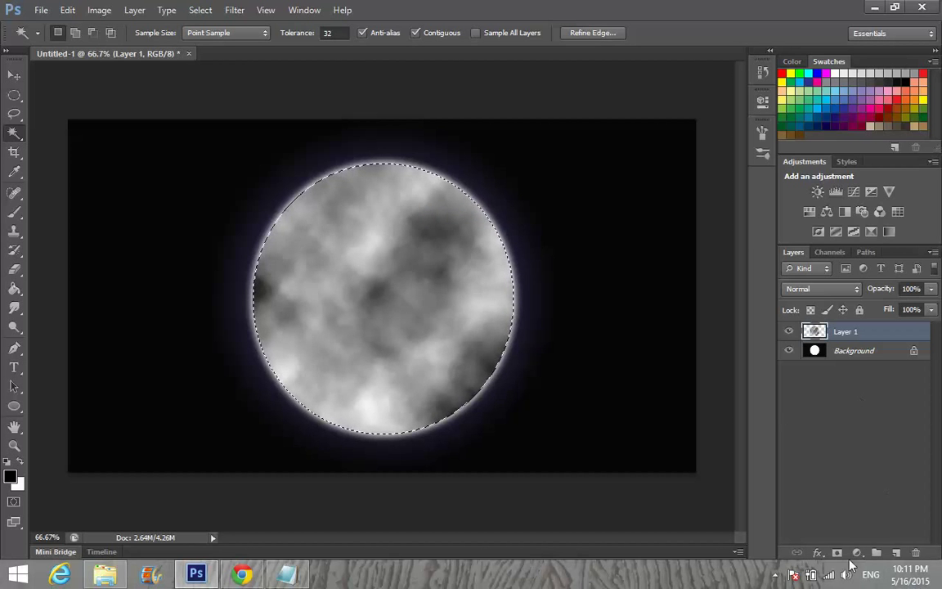
click(810, 575)
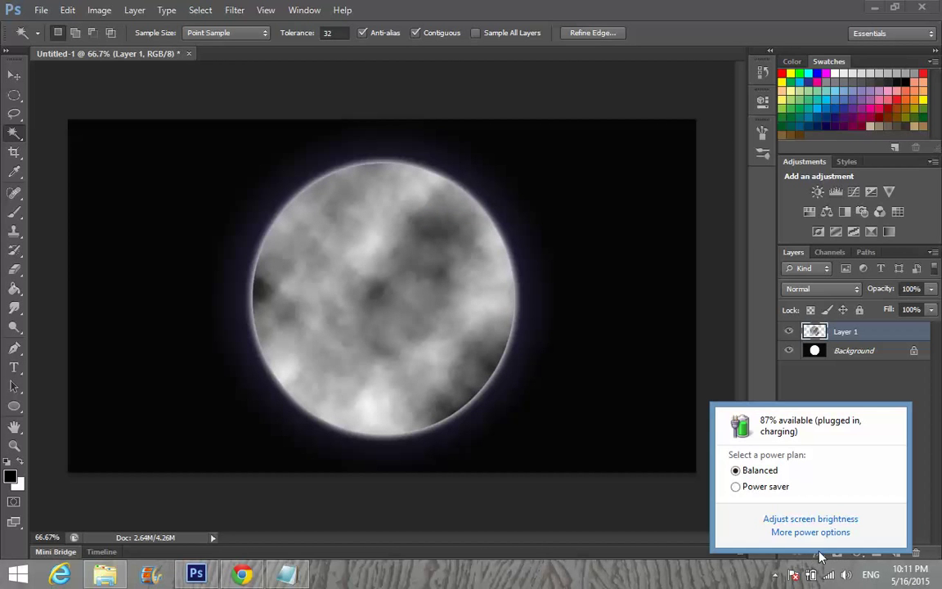
click(818, 554)
click(816, 552)
- Turn on a Color Overlay for Layer 1 using near-white #f8f6f6
click(863, 381)
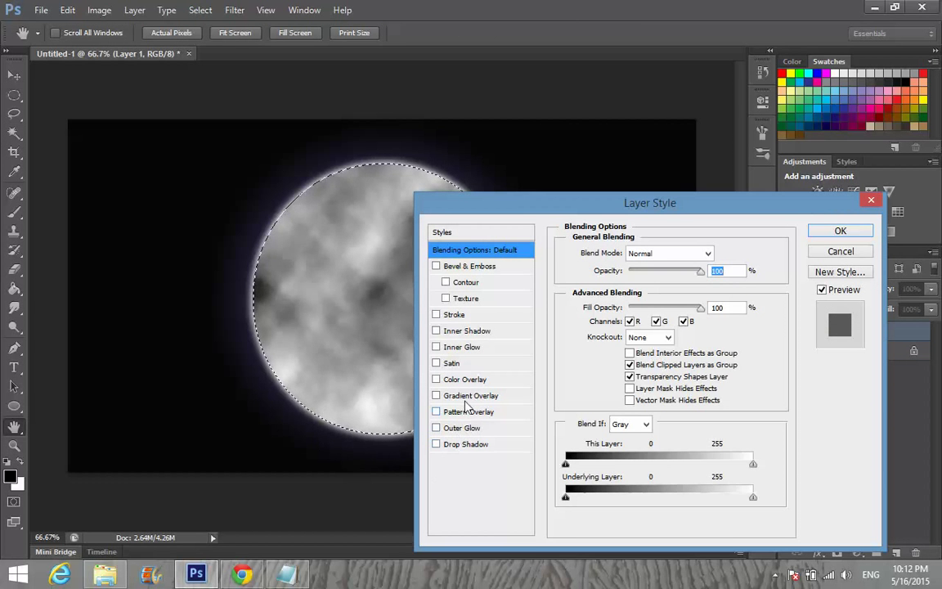
click(459, 379)
click(718, 254)
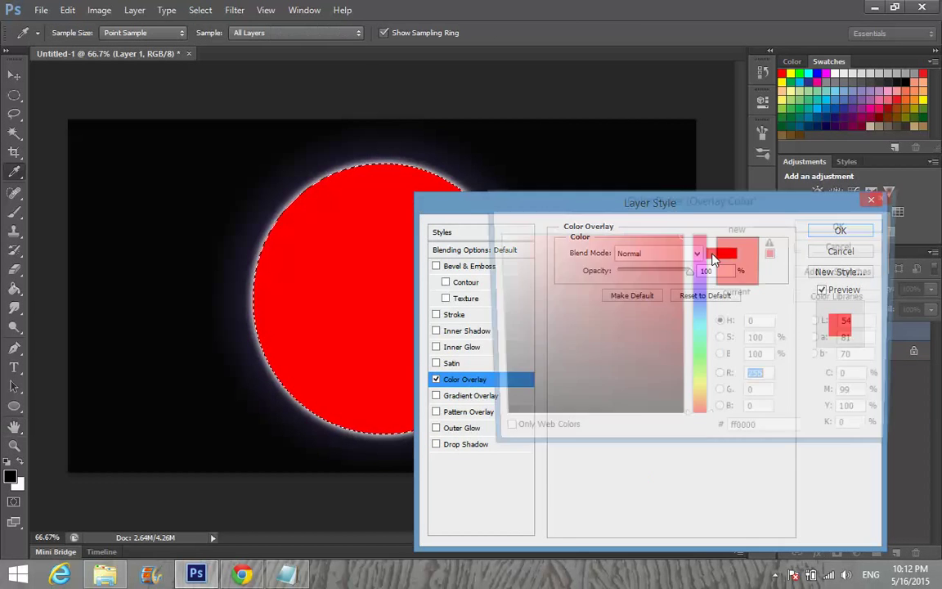
click(496, 238)
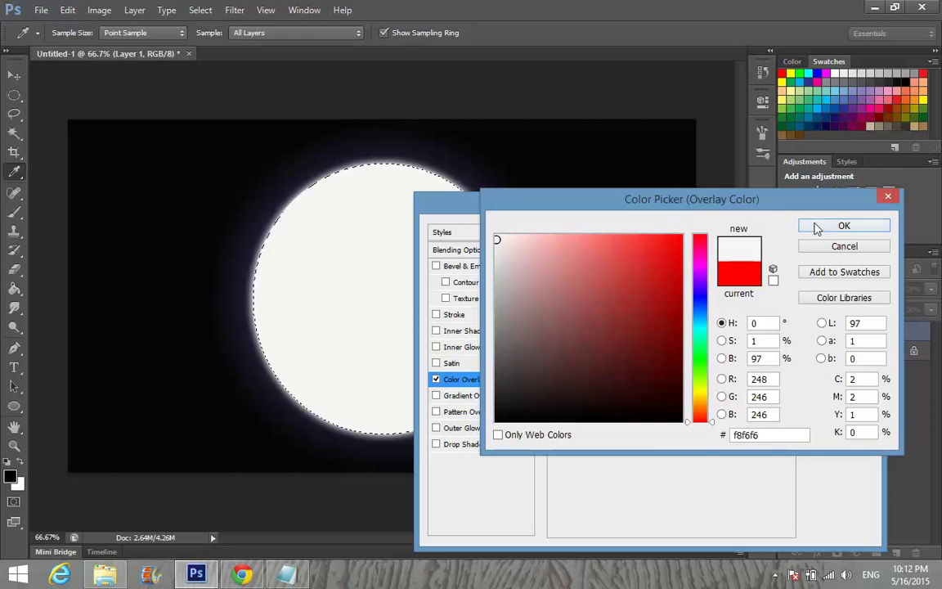
click(844, 226)
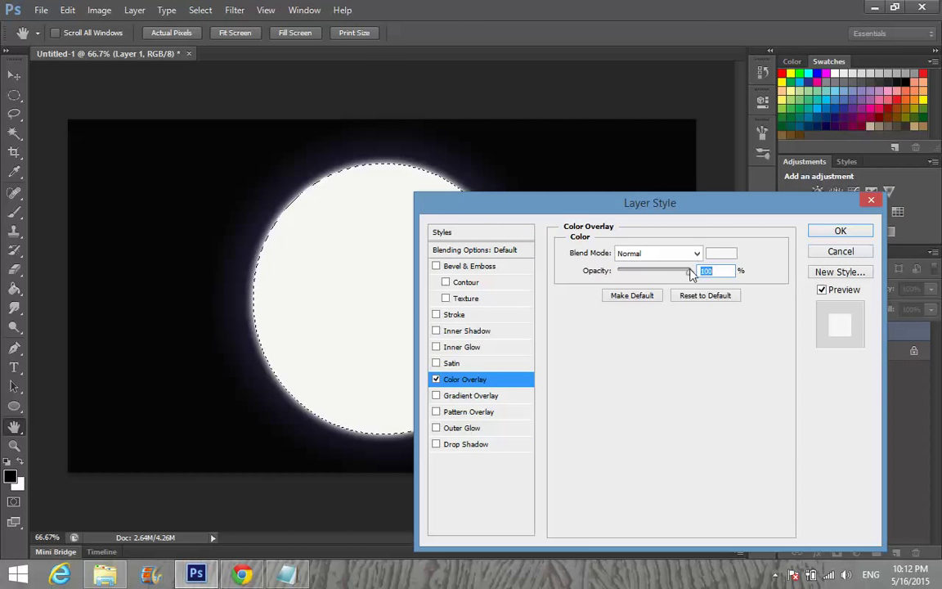
- Set the overlay blend mode to Linear Dodge (Add) with 15% opacity
click(658, 254)
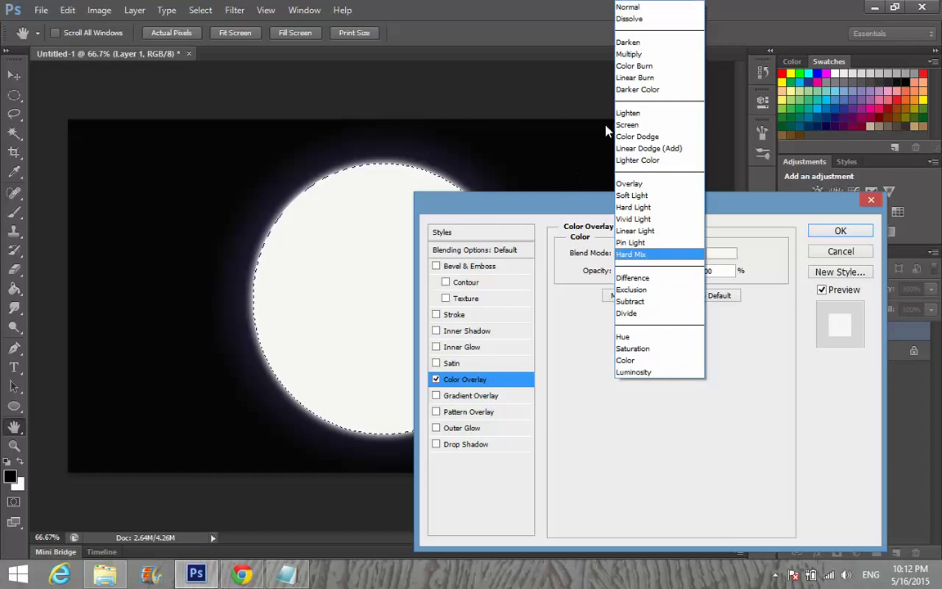
click(648, 148)
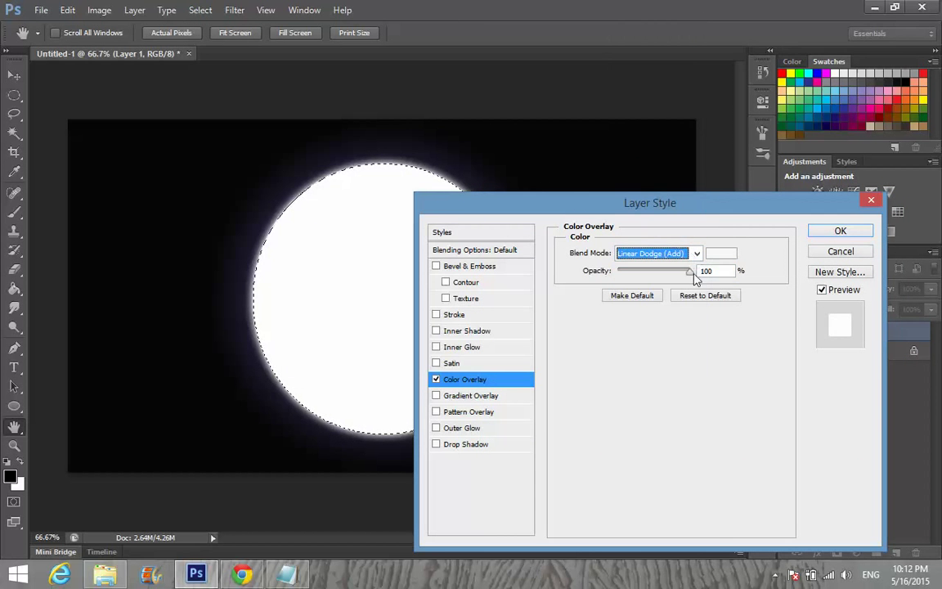
drag(695, 278, 635, 277)
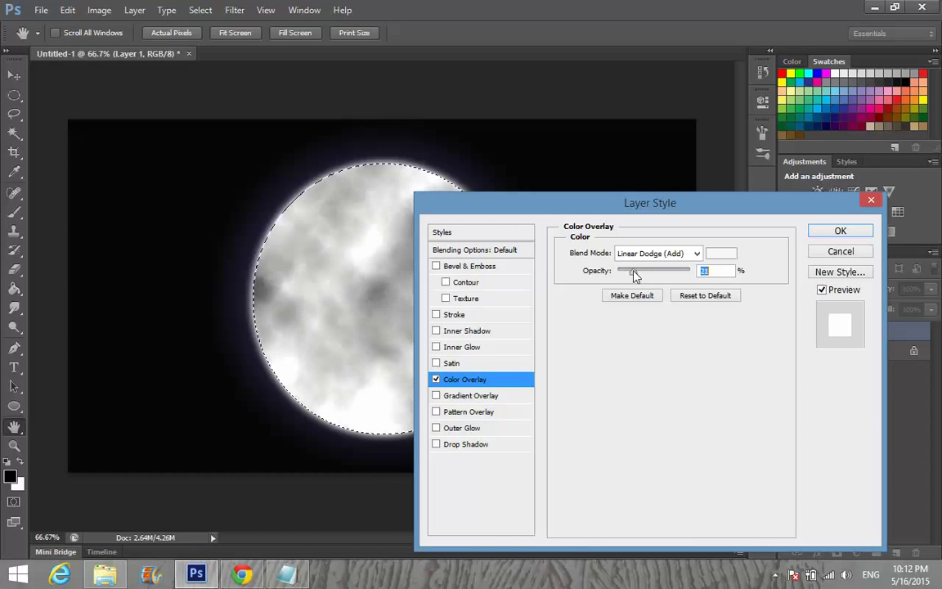
drag(640, 202, 681, 277)
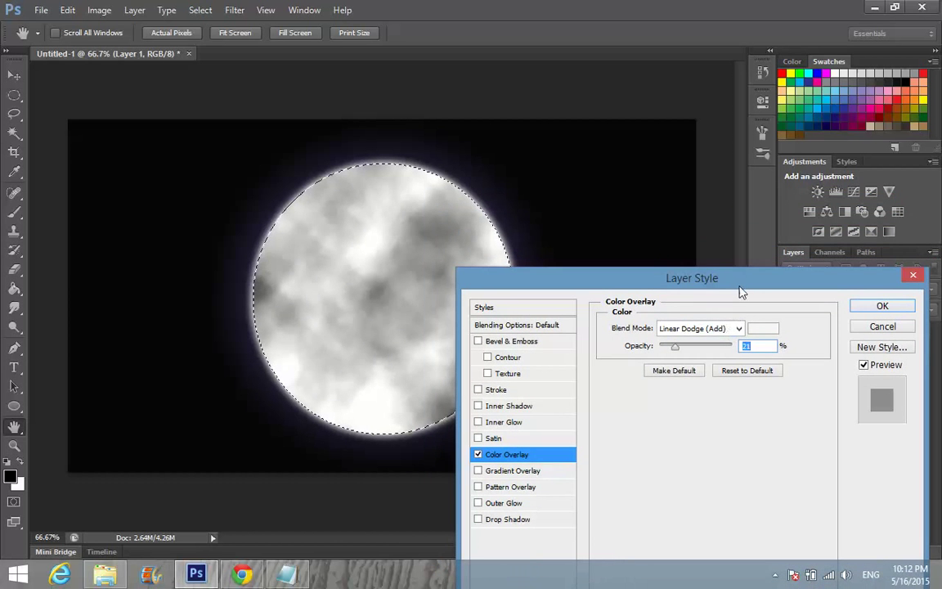
drag(736, 282, 645, 283)
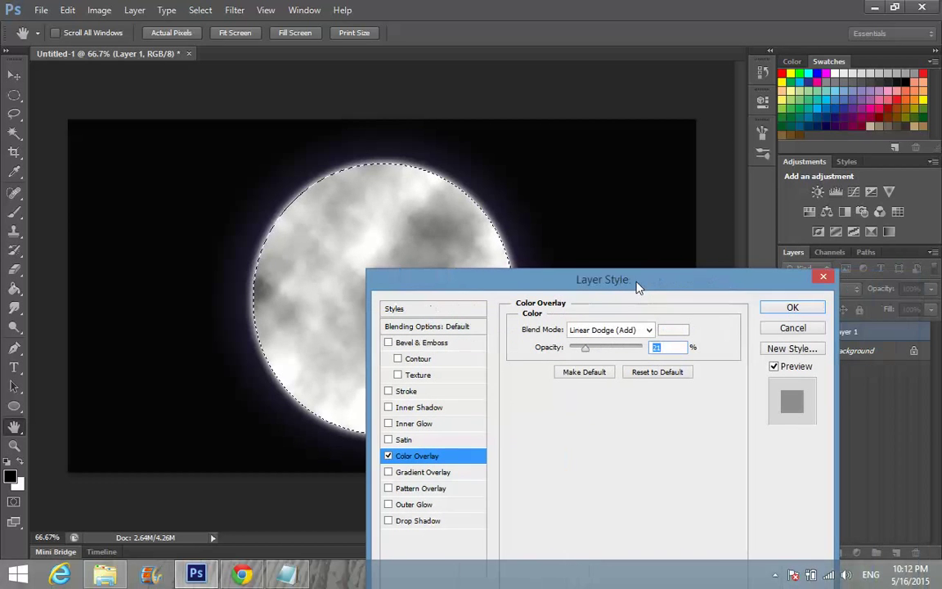
key(Down)
key(Down)
key(Down)
key(Down)
key(Down)
key(Down)
key(Down)
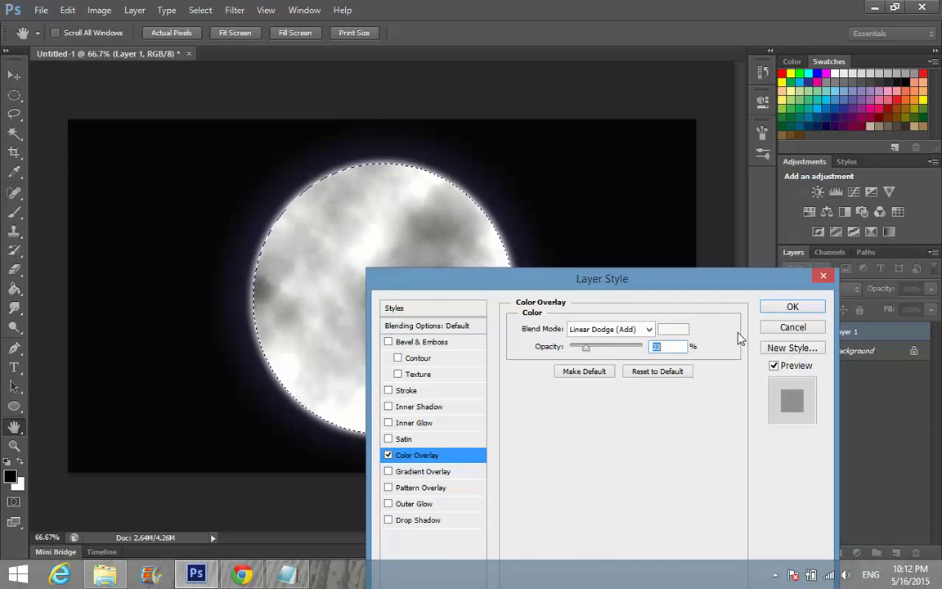
key(Down)
key(Down)
key(Down)
key(Down)
key(Down)
key(Down)
key(Down)
key(Up)
key(Up)
key(Up)
key(Up)
key(Up)
key(Up)
key(Up)
key(Up)
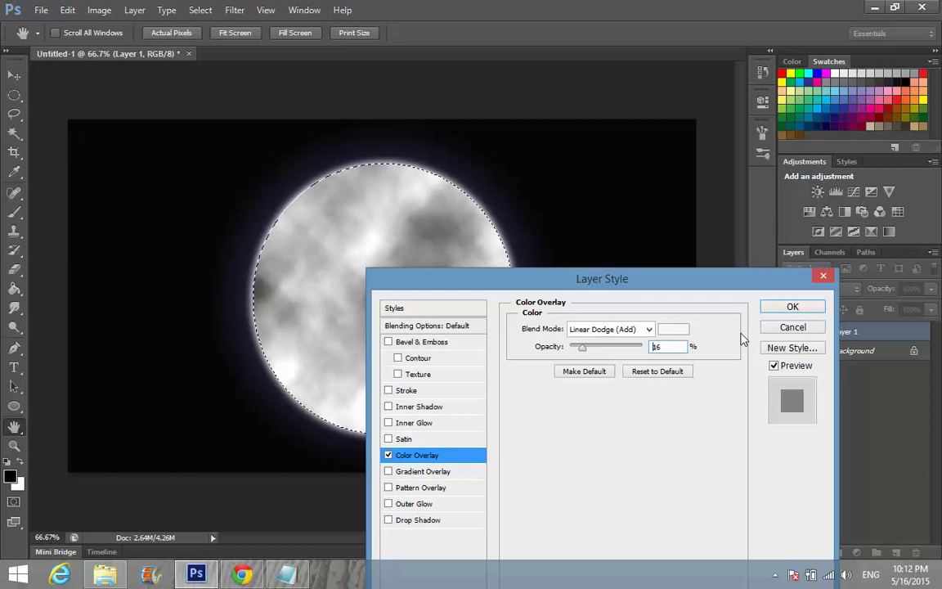
- Apply the overlay and flatten Layer 1 into the Background layer
click(790, 308)
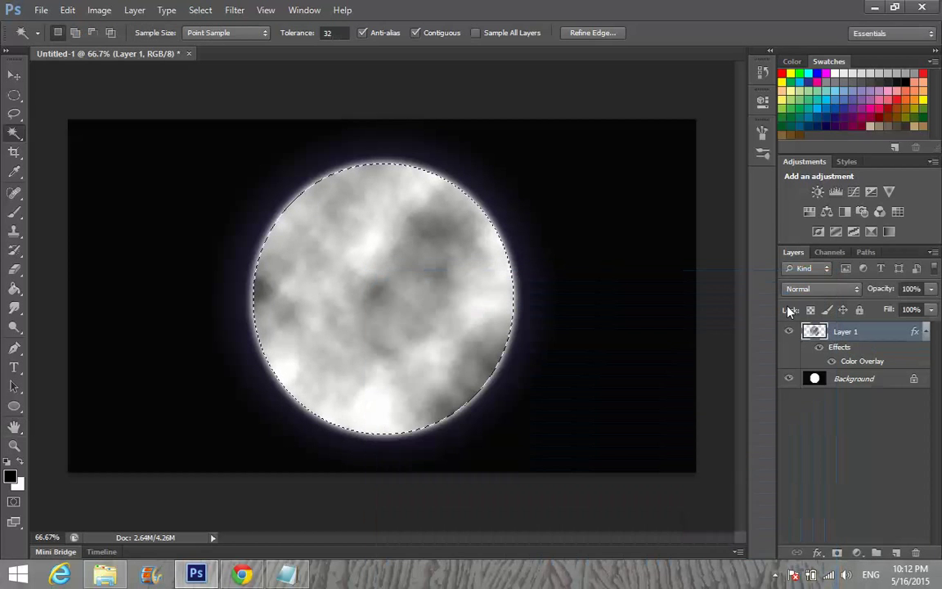
right_click(851, 333)
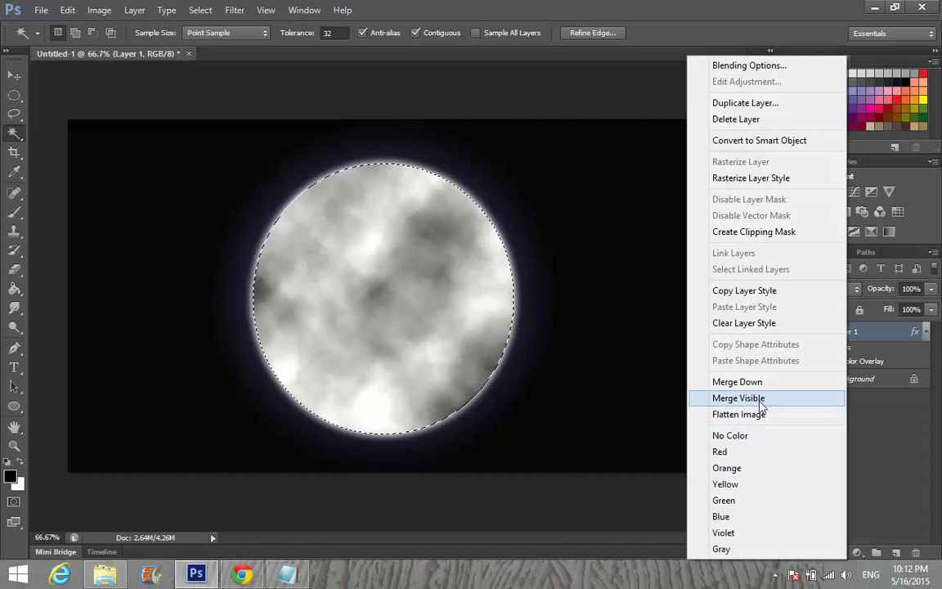
click(765, 413)
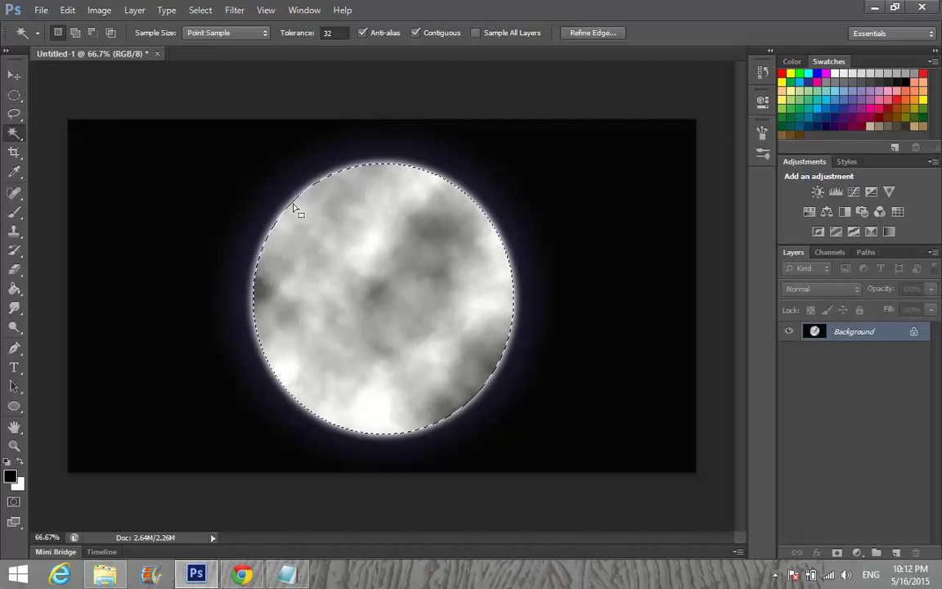
- Nudge the moon slightly up-left and Magic Wand-select the bright rim at its upper edge
click(14, 75)
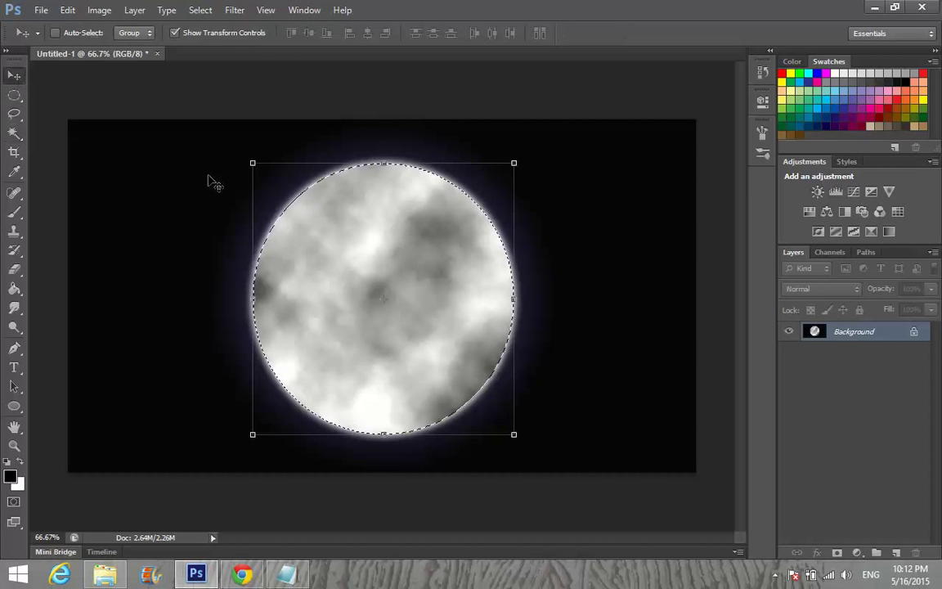
mouse_move(352, 293)
mouse_down()
mouse_move(330, 269)
mouse_move(212, 232)
mouse_move(278, 291)
mouse_move(261, 328)
mouse_move(362, 290)
mouse_move(357, 296)
mouse_up()
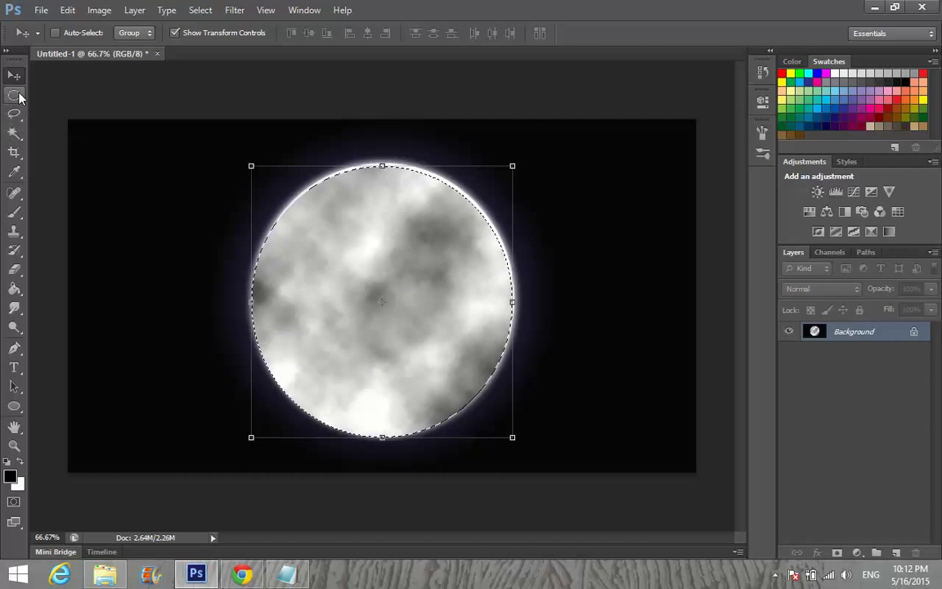
click(14, 133)
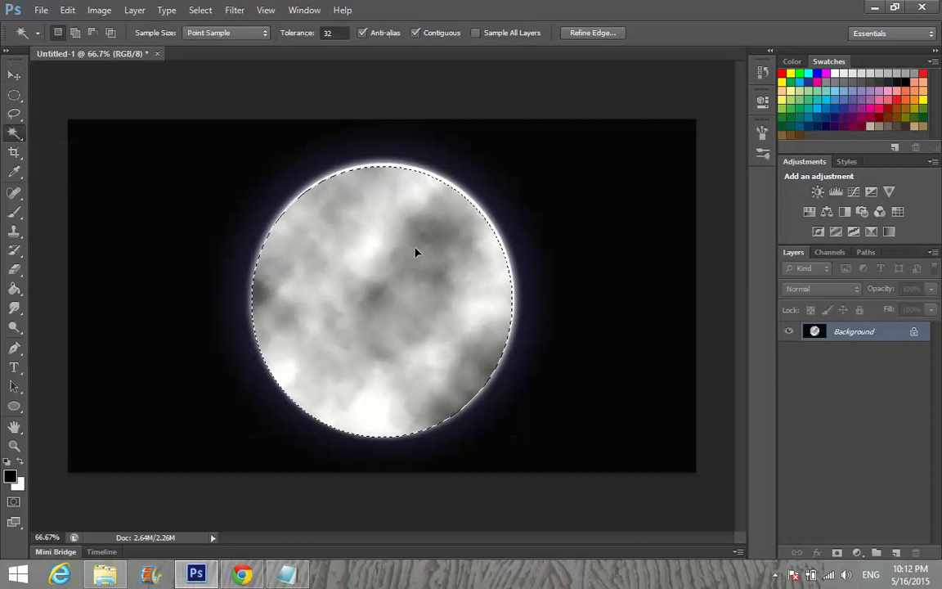
click(317, 182)
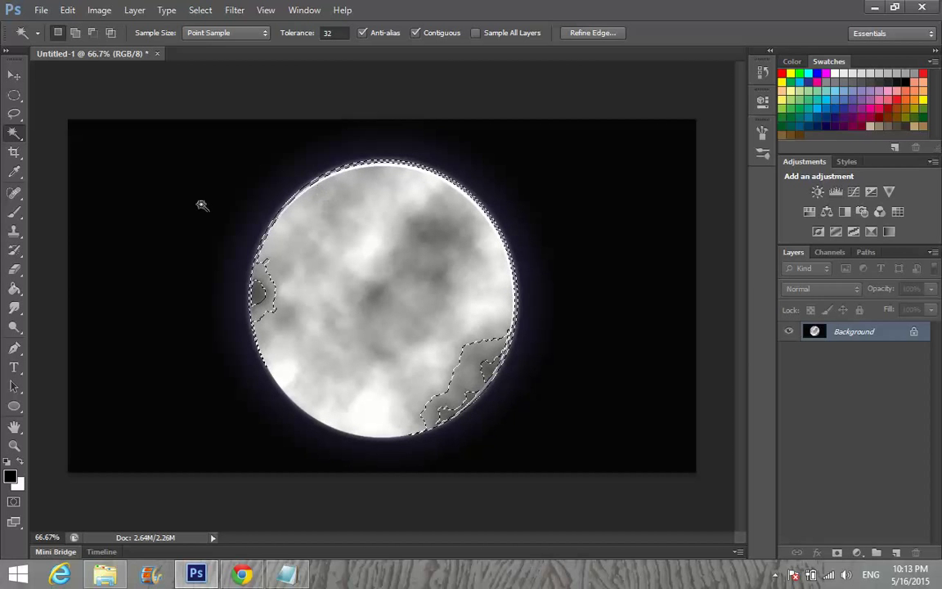
- Dismiss the locked-layer alert and start converting the Background into Layer 0
click(14, 74)
drag(371, 219, 369, 236)
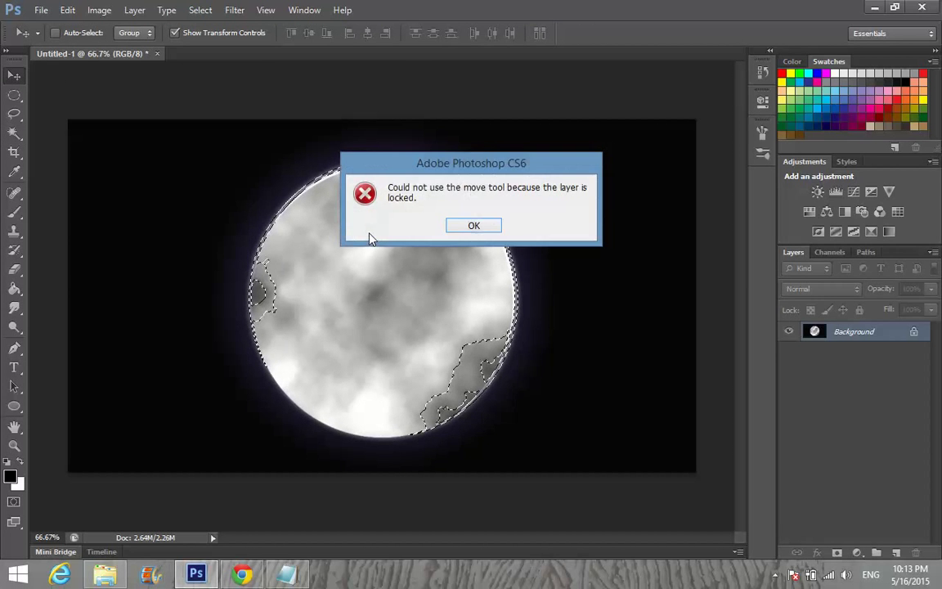
click(471, 227)
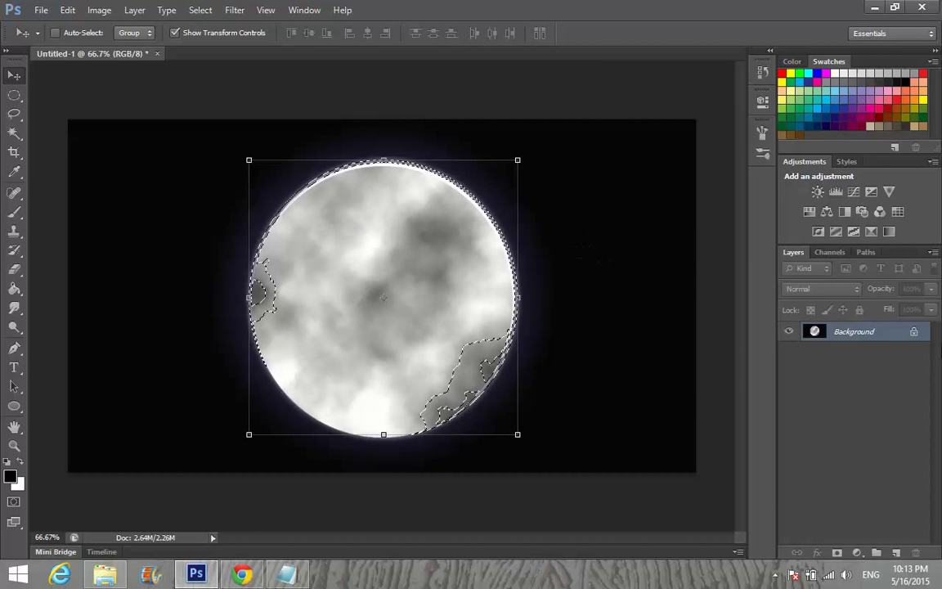
double_click(897, 342)
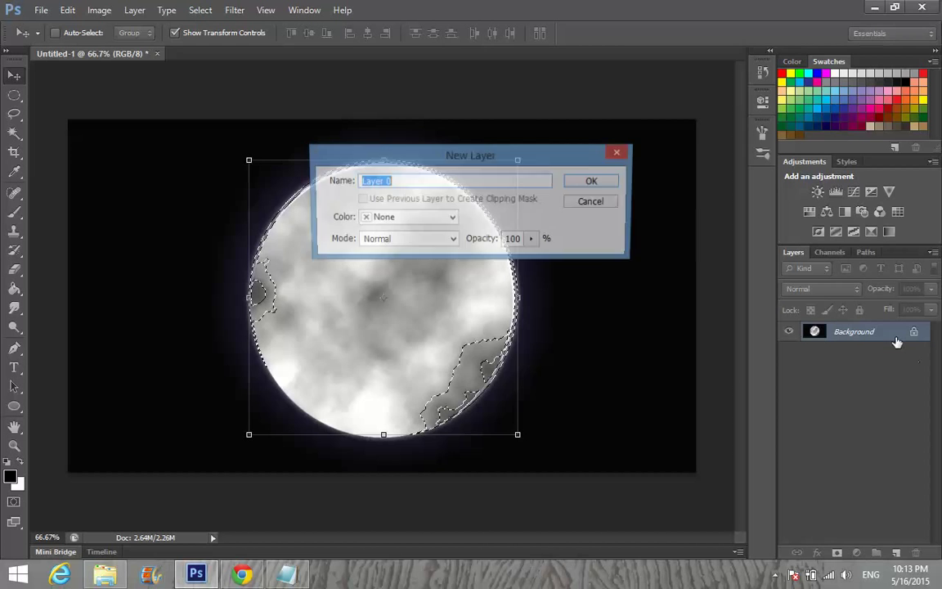